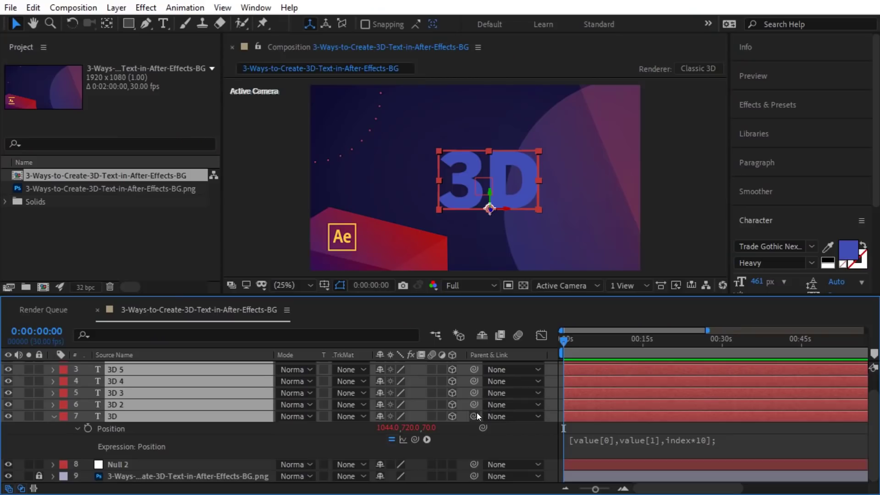
Step: Review the finished stacked-text and Cineware comps, then open the BG composition holding the background PNG
{"action": "left_click_drag", "start_coordinate": [474, 415], "coordinate": [206, 464]}
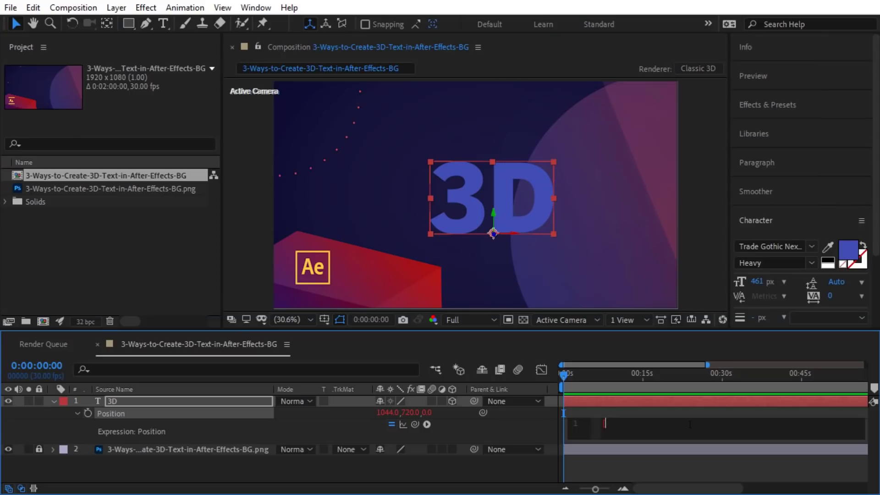
{"action": "type", "text": "[value"}
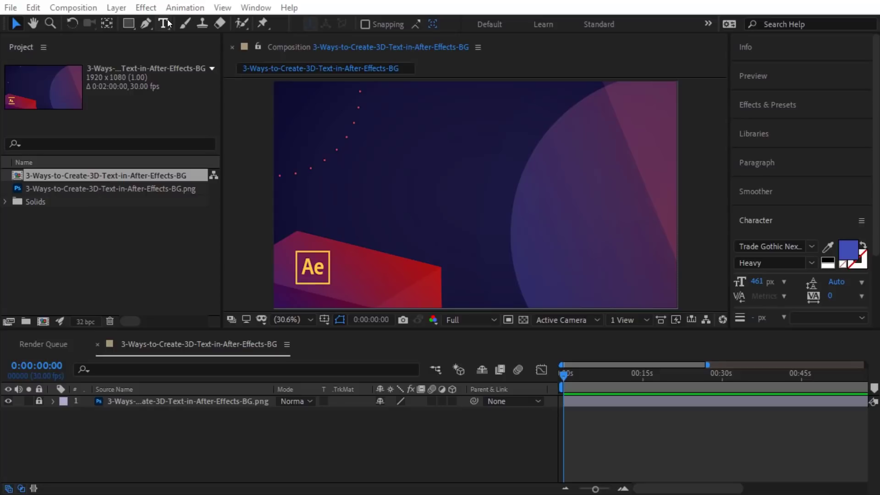
Step: Create a text layer reading '3D' and move it to the centre of the frame
{"action": "left_click", "coordinate": [164, 24]}
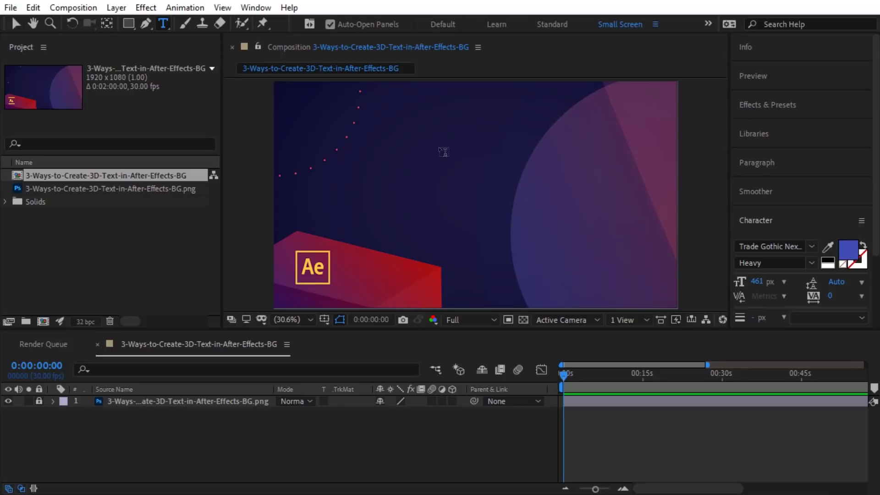
{"action": "left_click", "coordinate": [438, 178]}
{"action": "type", "text": "3"}
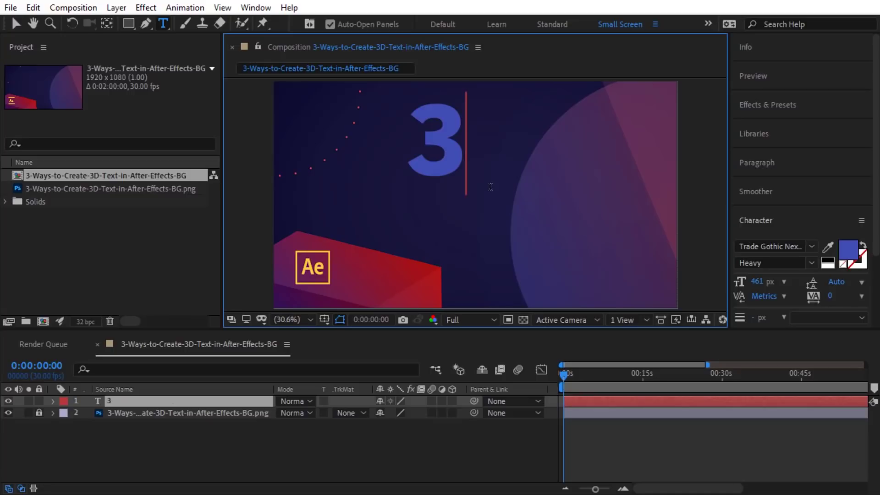
{"action": "type", "text": "D"}
{"action": "key", "text": "Escape"}
{"action": "key", "text": "v"}
{"action": "left_click_drag", "start_coordinate": [446, 149], "coordinate": [503, 207]}
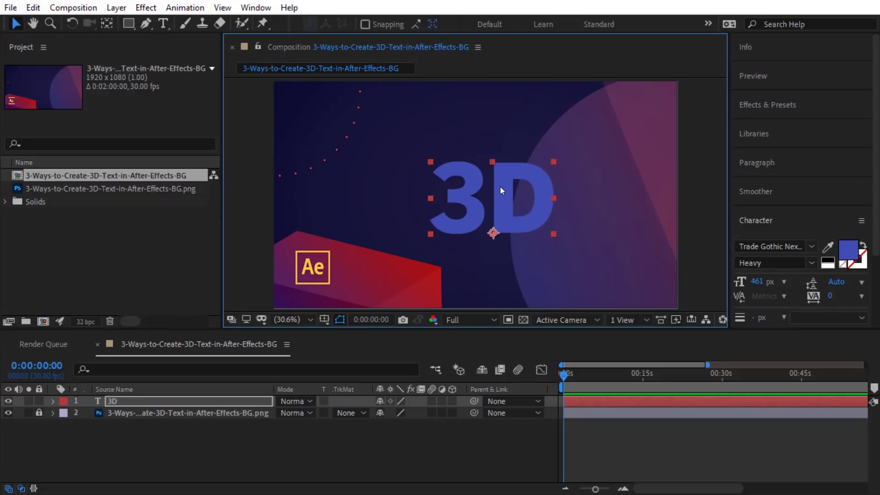
Step: Make the '3D' text a 3D layer, test its Y Rotation, then reset it to zero
{"action": "left_click", "coordinate": [452, 400]}
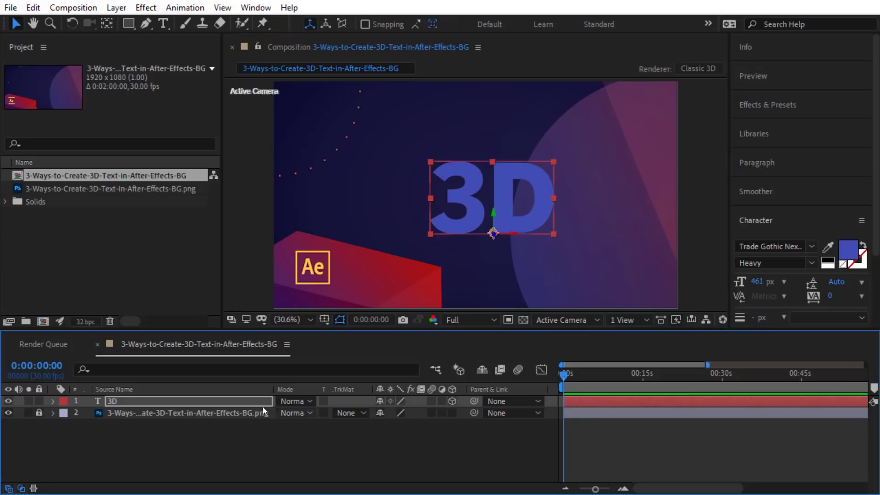
{"action": "key", "text": "r"}
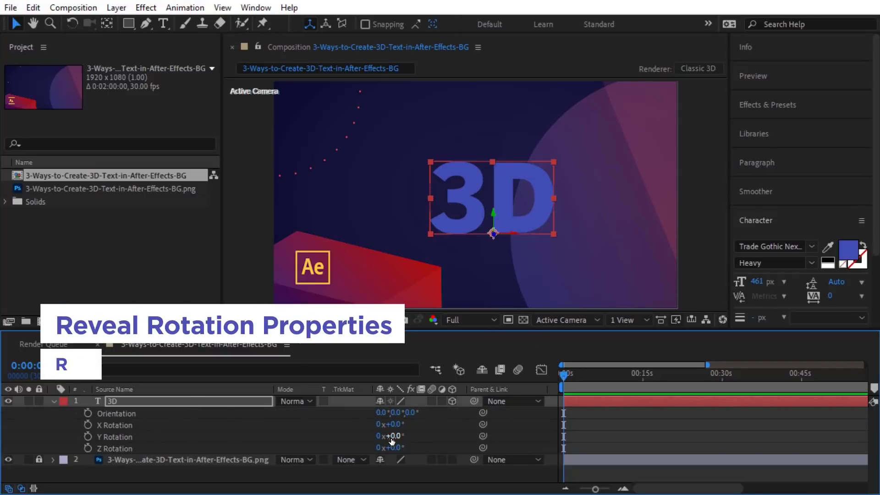
{"action": "left_click_drag", "start_coordinate": [392, 440], "coordinate": [371, 430]}
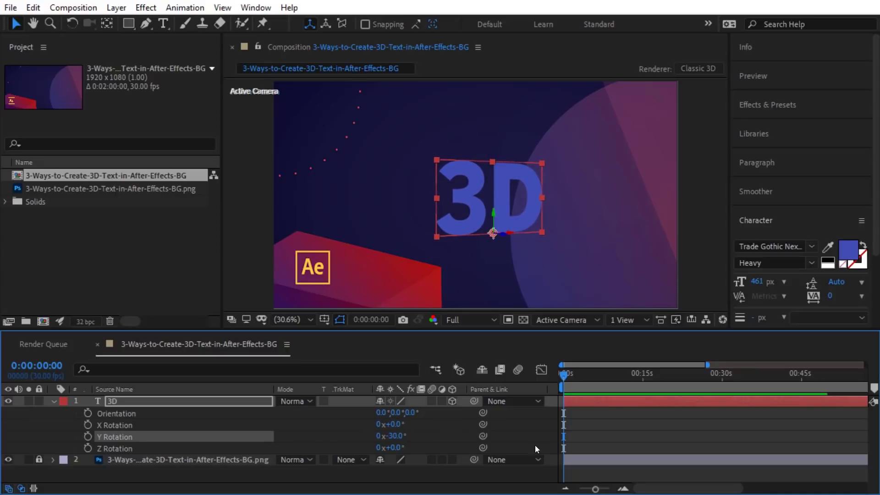
{"action": "key", "text": "ctrl+z"}
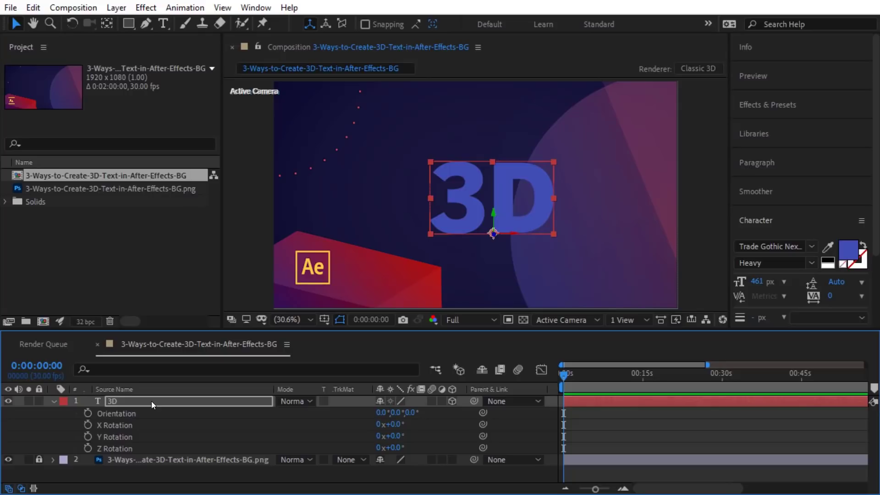
{"action": "key", "text": "Return"}
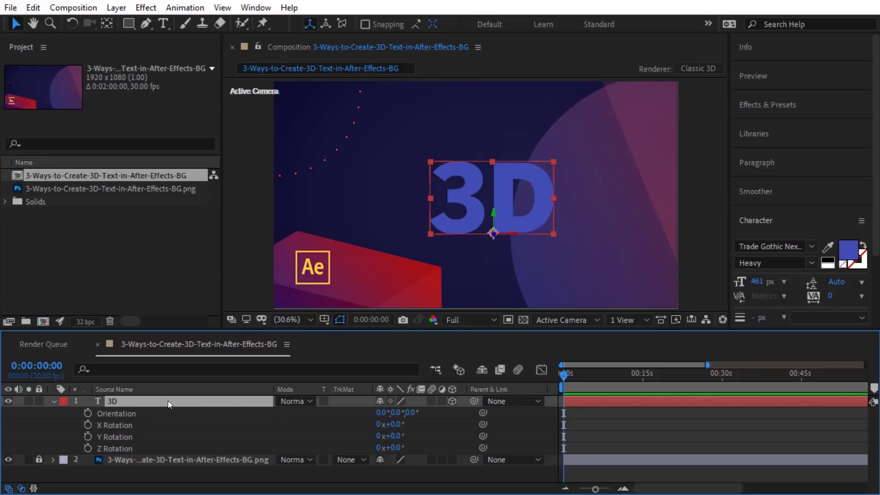
{"action": "key", "text": "p"}
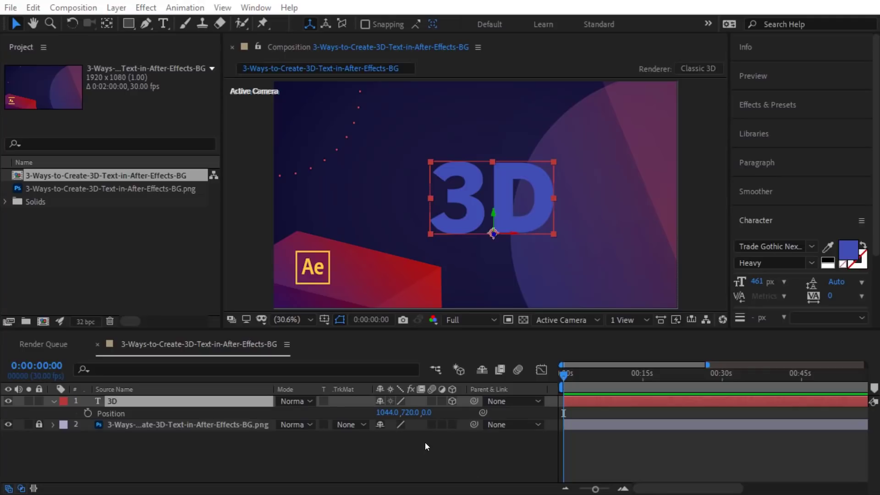
Step: Replace the default Position expression with [value[0],value[1],index*10]; so Z depth follows layer index
{"action": "left_click", "coordinate": [87, 411], "text": "alt"}
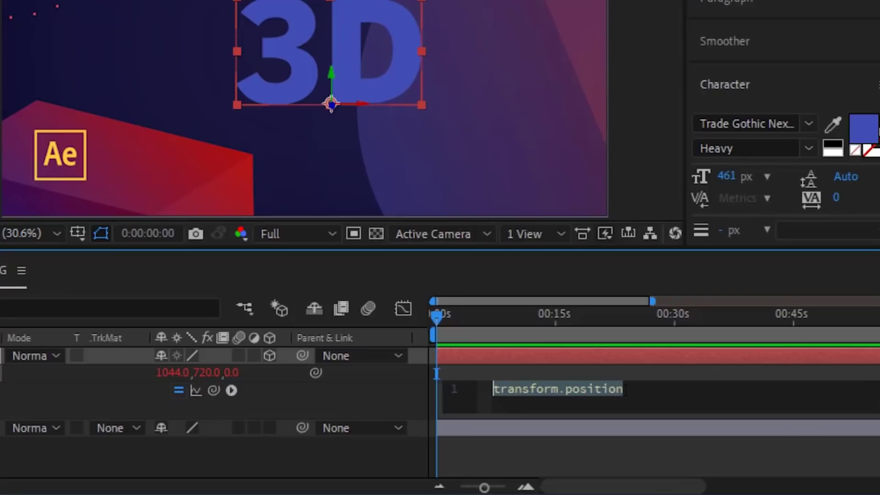
{"action": "key", "text": "BackSpace"}
{"action": "type", "text": "[value"}
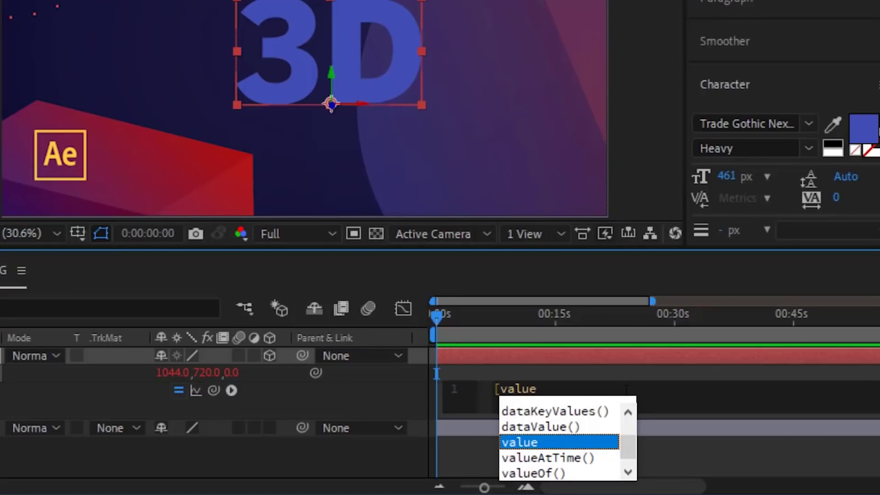
{"action": "type", "text": "[0"}
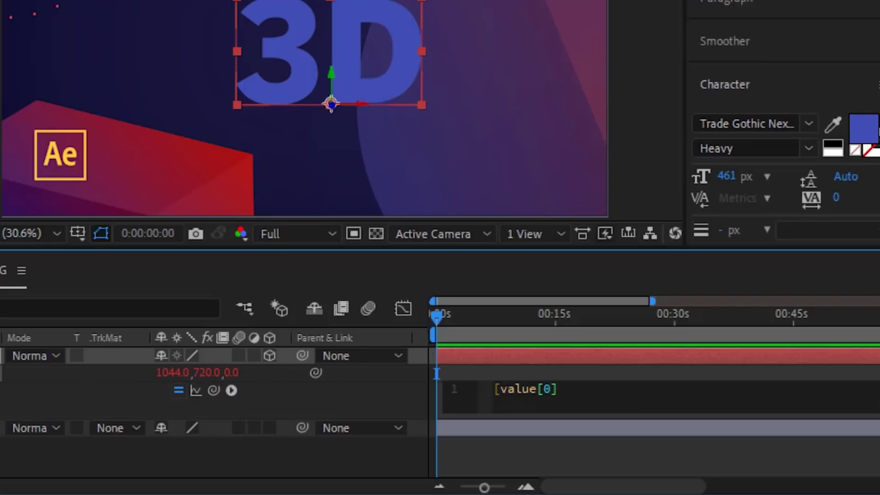
{"action": "type", "text": ",value[1]"}
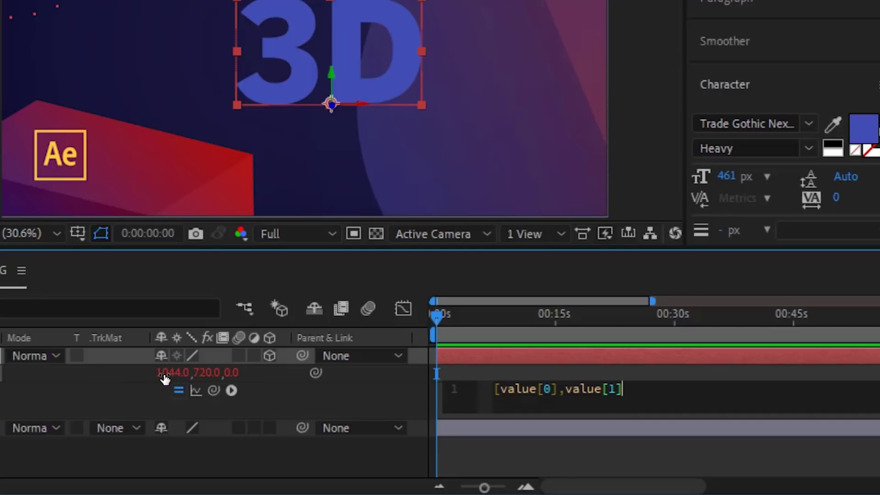
{"action": "type", "text": ",index"}
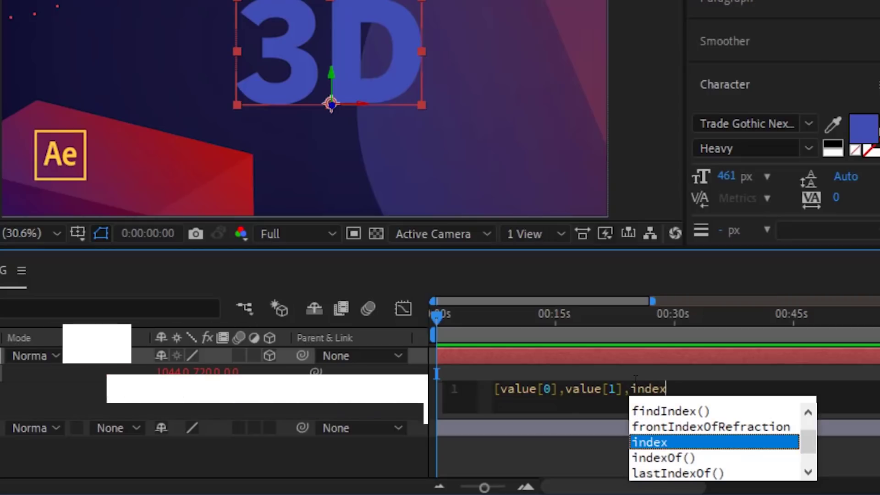
{"action": "type", "text": "*"}
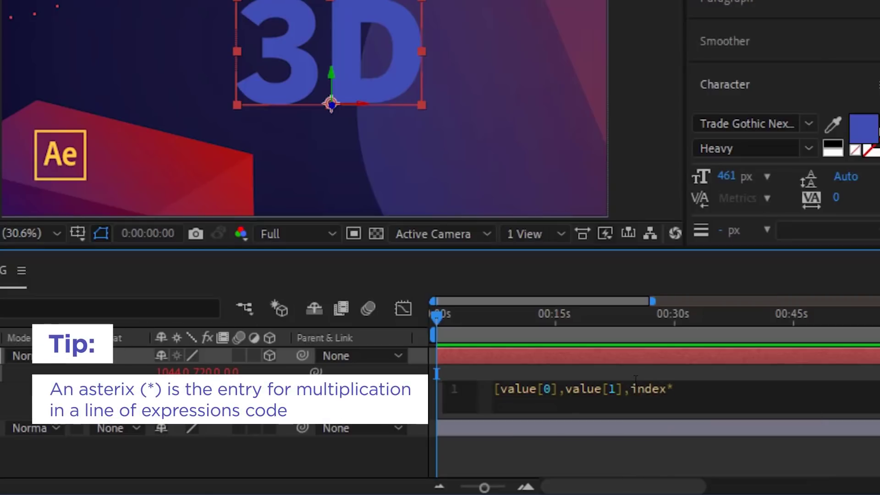
{"action": "type", "text": "10"}
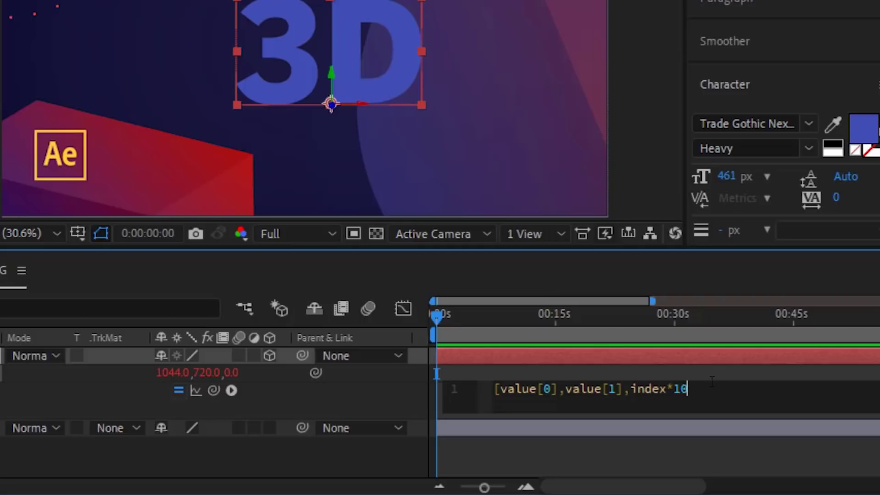
{"action": "type", "text": "];"}
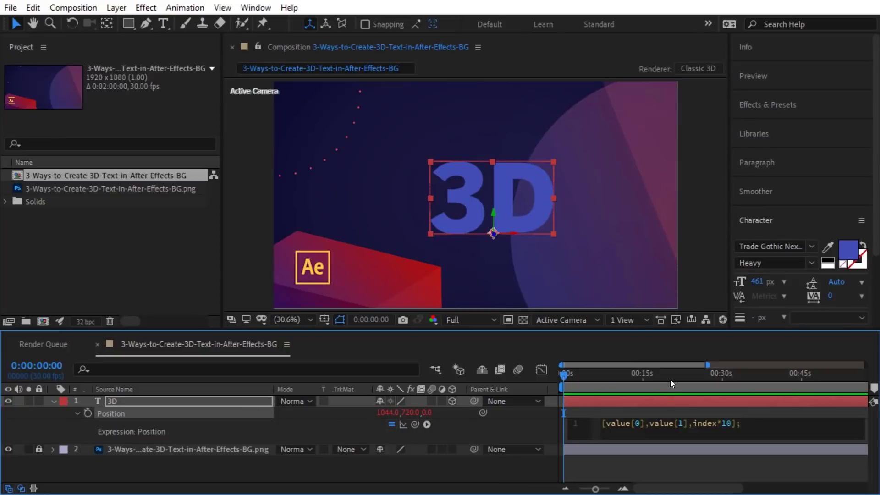
Step: Duplicate the '3D' text layer into seven copies and add a new null object layer
{"action": "left_click", "coordinate": [667, 398]}
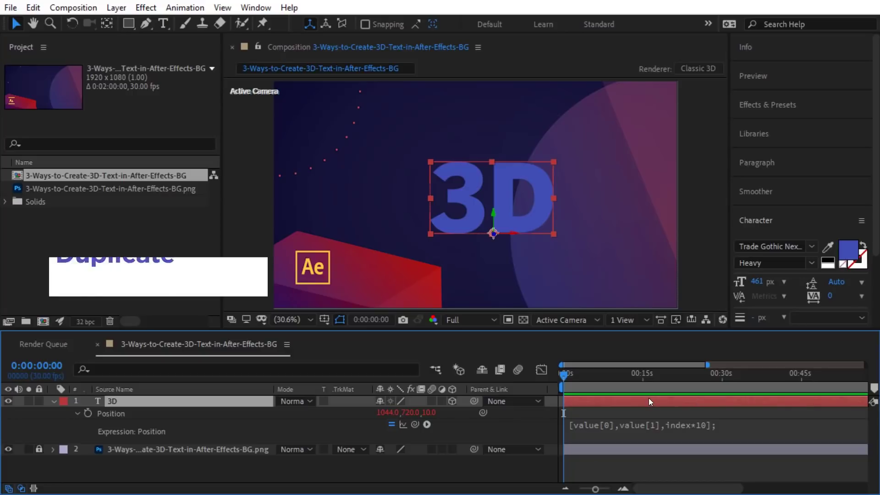
{"action": "key", "text": "ctrl+d"}
{"action": "key", "text": "ctrl+d"}
{"action": "key", "text": "ctrl+d"}
{"action": "key", "text": "ctrl+d"}
{"action": "key", "text": "ctrl+d"}
{"action": "key", "text": "ctrl+d"}
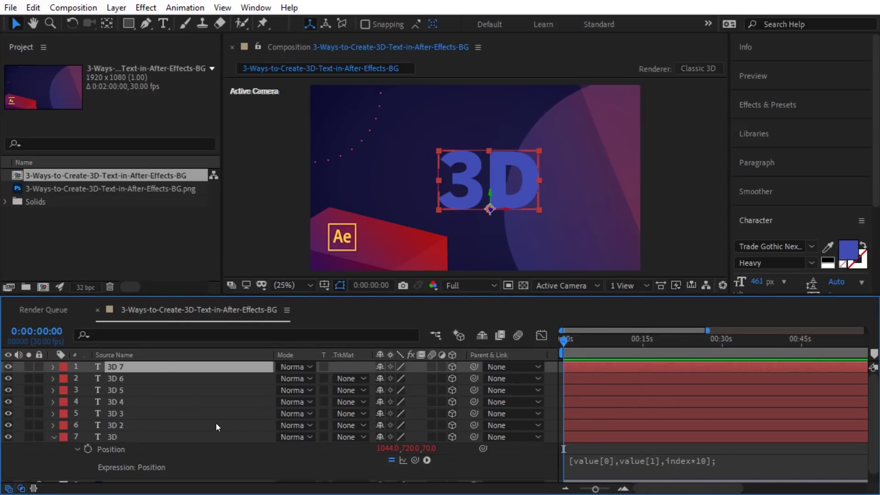
{"action": "left_click", "coordinate": [116, 8]}
{"action": "mouse_move", "coordinate": [120, 21]}
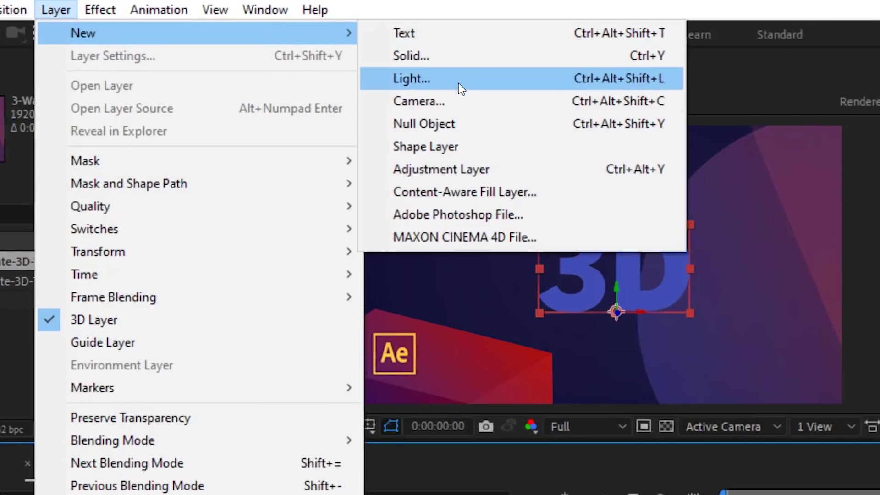
{"action": "left_click", "coordinate": [447, 124]}
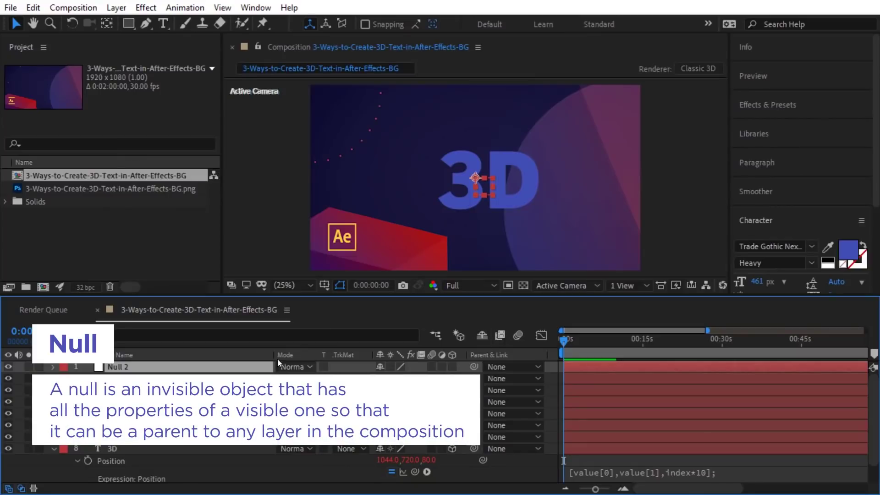
Step: Select text layers 3D through 3D 7 and parent them all to Null 2
{"action": "left_click_drag", "start_coordinate": [158, 461], "coordinate": [158, 457]}
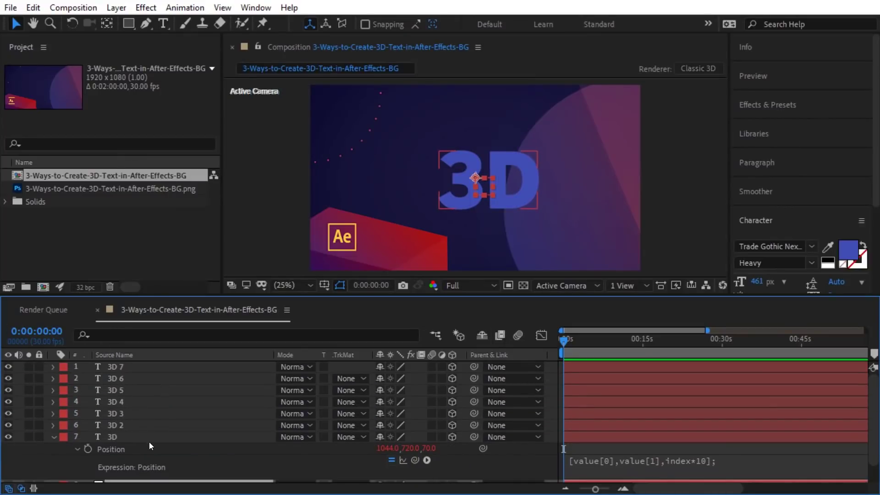
{"action": "left_click", "coordinate": [148, 436]}
{"action": "left_click", "coordinate": [139, 368], "text": "shift"}
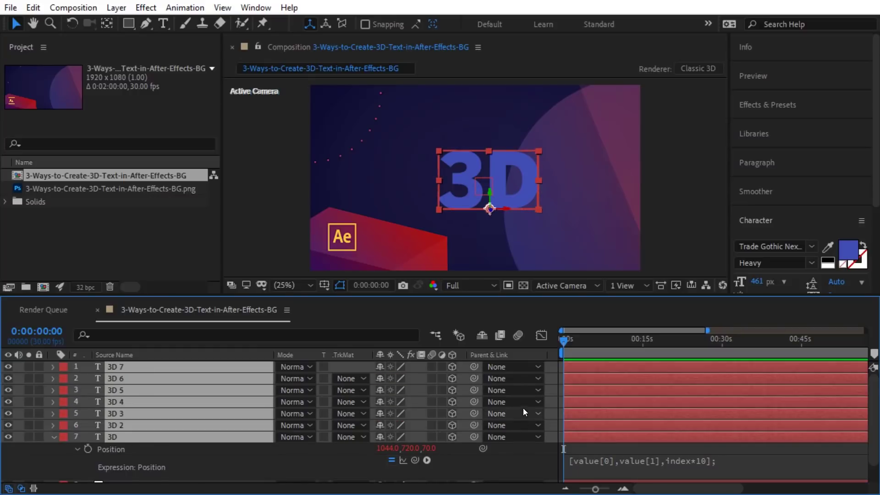
{"action": "scroll", "coordinate": [523, 408], "scroll_direction": "down", "scroll_amount": 2}
{"action": "left_click_drag", "start_coordinate": [474, 416], "coordinate": [198, 463]}
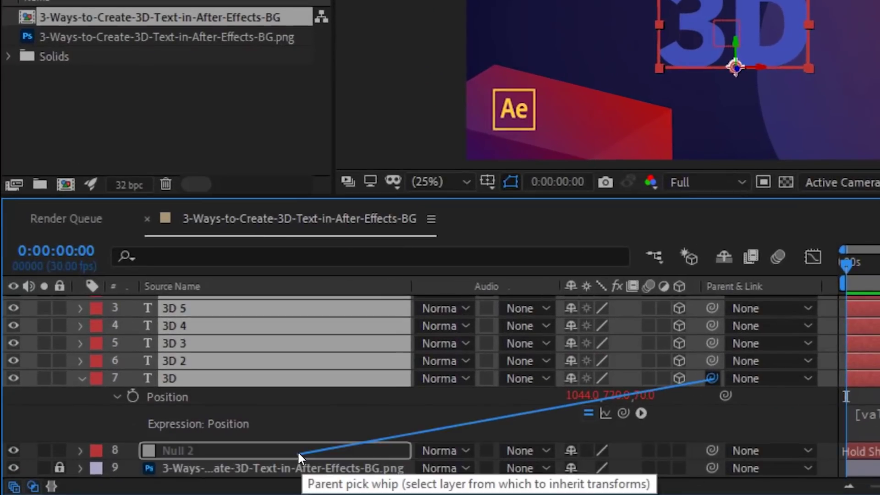
{"action": "left_click_drag", "start_coordinate": [298, 449], "coordinate": [298, 450]}
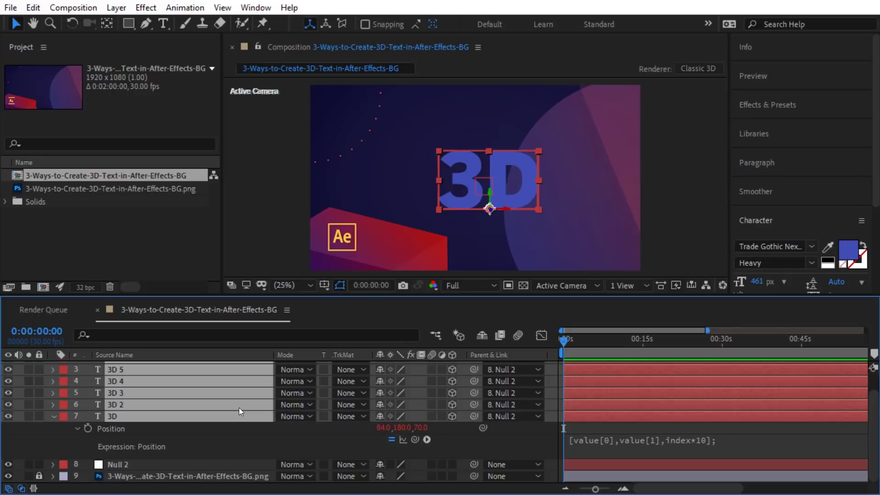
{"action": "left_click", "coordinate": [204, 448]}
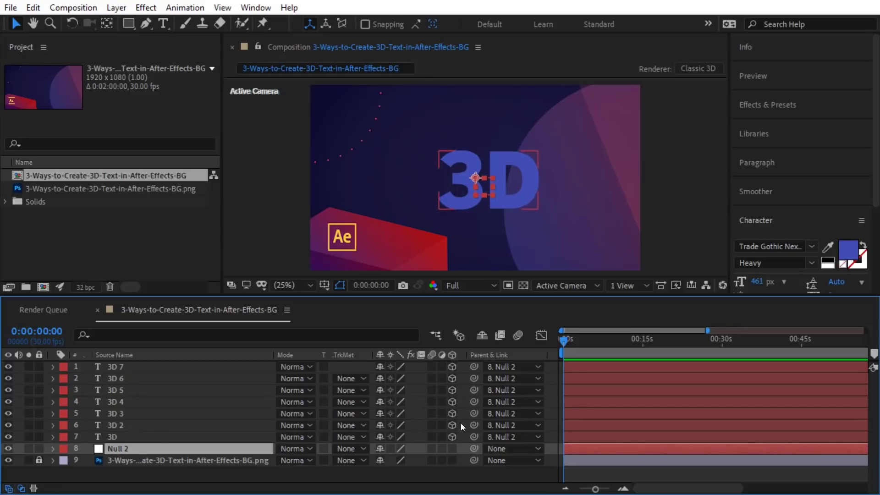
Step: Make Null 2 a 3D layer and scrub its Y Rotation to angle the stacked text
{"action": "left_click", "coordinate": [451, 449]}
{"action": "key", "text": "r"}
{"action": "scroll", "coordinate": [404, 461], "scroll_direction": "down", "scroll_amount": 2}
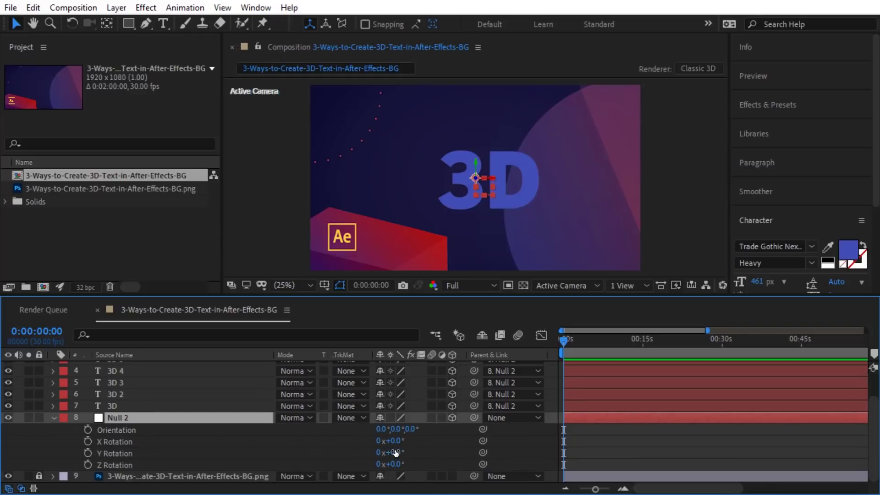
{"action": "mouse_move", "coordinate": [396, 452]}
{"action": "left_mouse_down"}
{"action": "mouse_move", "coordinate": [414, 450]}
{"action": "mouse_move", "coordinate": [381, 451]}
{"action": "left_mouse_up"}
{"action": "key", "text": "Return"}
Step: Select text layers 3D 6 through 3D together
{"action": "scroll", "coordinate": [208, 416], "scroll_direction": "up", "scroll_amount": 2}
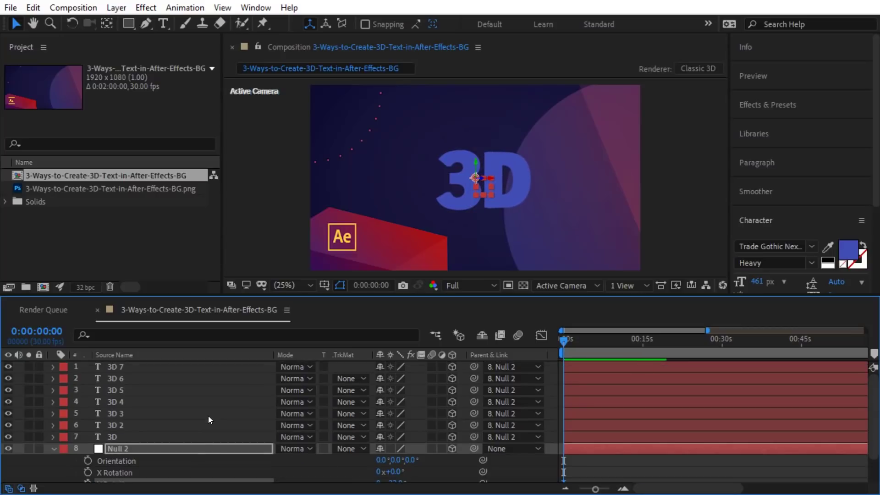
{"action": "left_click", "coordinate": [128, 380]}
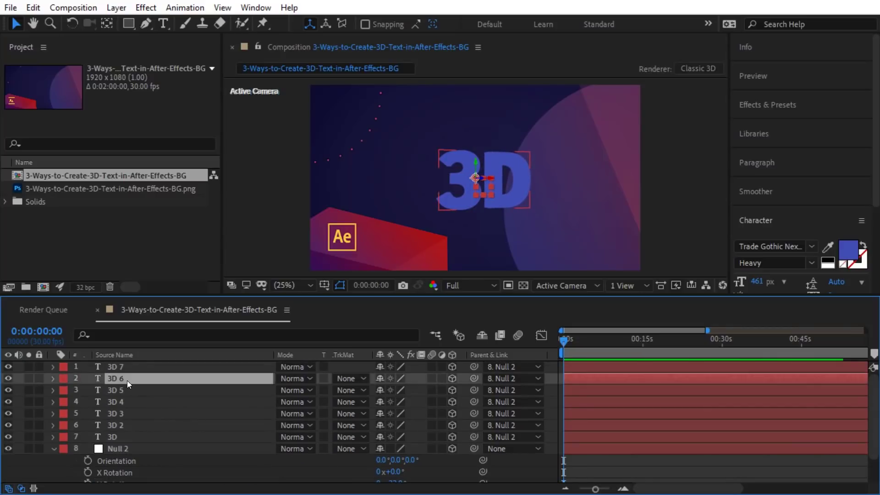
{"action": "left_click", "coordinate": [133, 438], "text": "shift"}
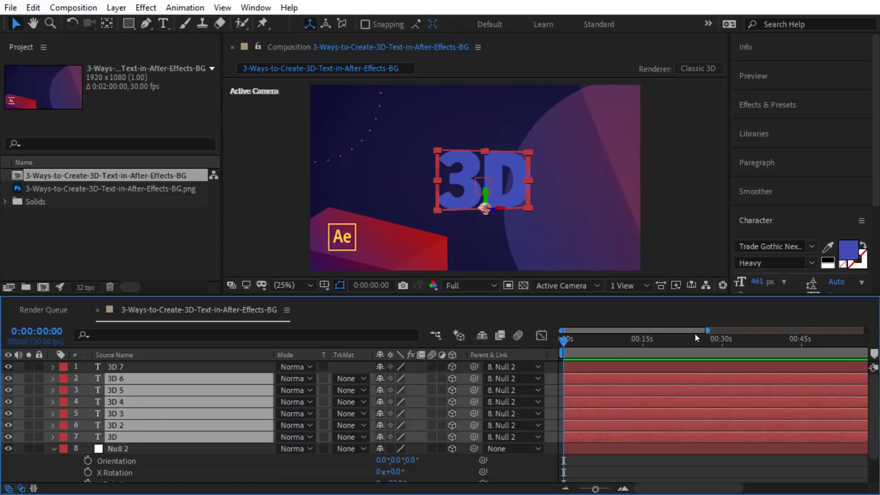
Step: Darken the fill of layers 3D 6 through 3D to about 53% brightness and set Null 2's Y Rotation to -39°
{"action": "left_click", "coordinate": [841, 248]}
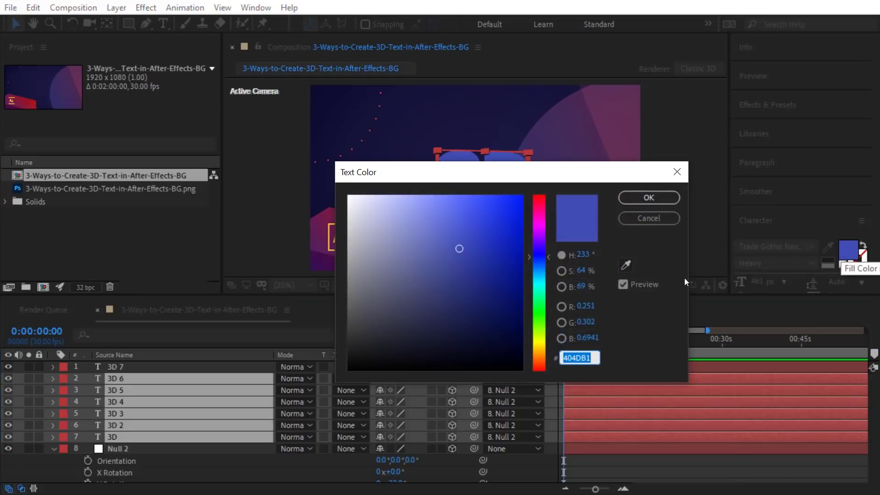
{"action": "mouse_move", "coordinate": [581, 285]}
{"action": "left_mouse_down"}
{"action": "mouse_move", "coordinate": [559, 289]}
{"action": "mouse_move", "coordinate": [589, 286]}
{"action": "left_mouse_up"}
{"action": "left_click", "coordinate": [641, 198]}
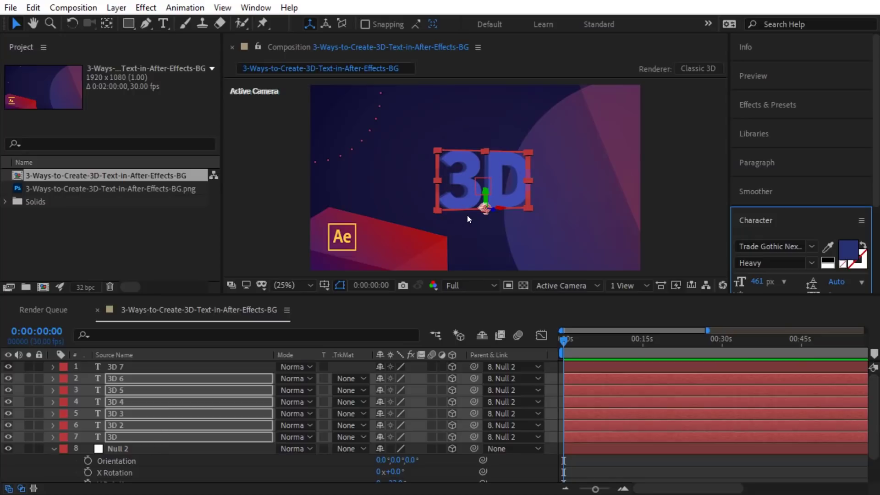
{"action": "scroll", "coordinate": [437, 462], "scroll_direction": "down", "scroll_amount": 2}
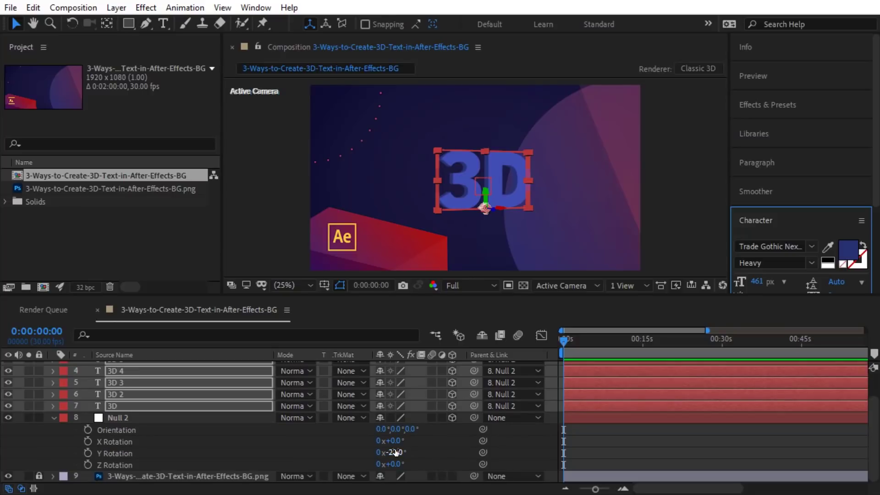
{"action": "mouse_move", "coordinate": [396, 452]}
{"action": "left_mouse_down"}
{"action": "mouse_move", "coordinate": [473, 448]}
{"action": "mouse_move", "coordinate": [390, 458]}
{"action": "mouse_move", "coordinate": [403, 461]}
{"action": "left_mouse_up"}
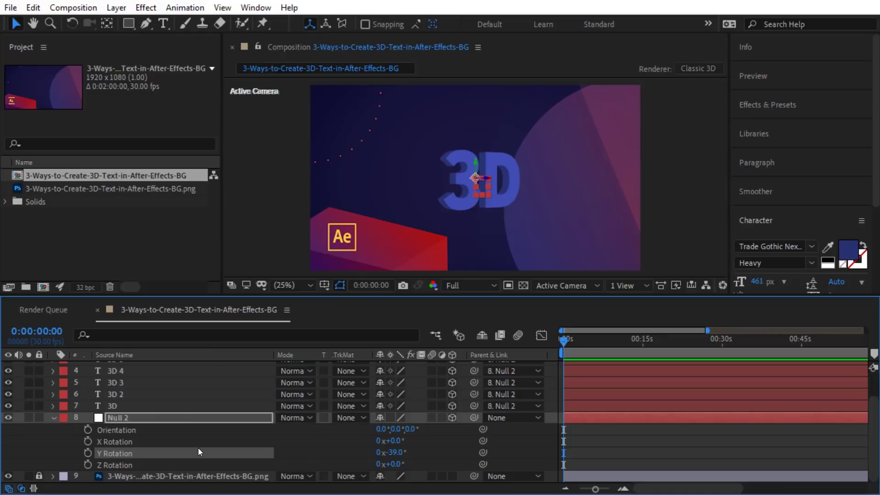
Step: Duplicate the text copies, undoing extras, to thicken the stack to 27 layers
{"action": "scroll", "coordinate": [218, 449], "scroll_direction": "up", "scroll_amount": 3}
{"action": "left_click", "coordinate": [140, 365]}
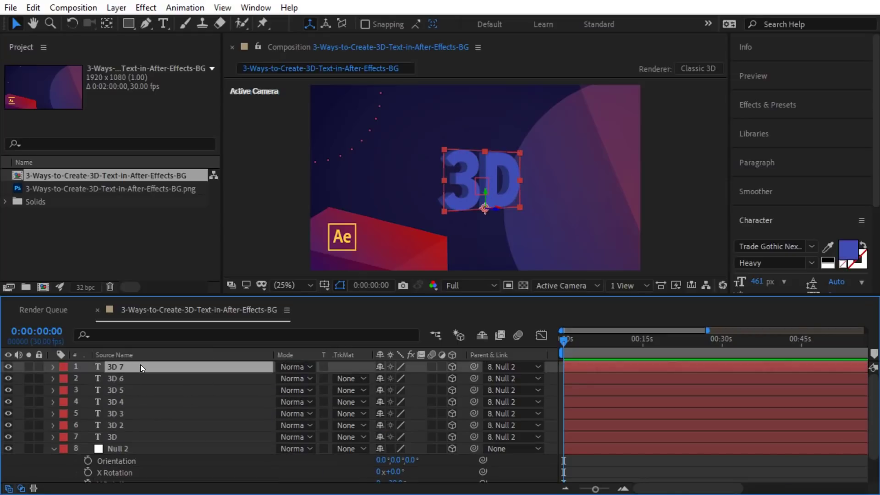
{"action": "key", "text": "ctrl+d"}
{"action": "key", "text": "ctrl+d"}
{"action": "key", "text": "ctrl+d"}
{"action": "key", "text": "ctrl+d"}
{"action": "key", "text": "ctrl+d"}
{"action": "key", "text": "ctrl+d"}
{"action": "key", "text": "ctrl+d"}
{"action": "key", "text": "ctrl+d"}
{"action": "key", "text": "ctrl+d"}
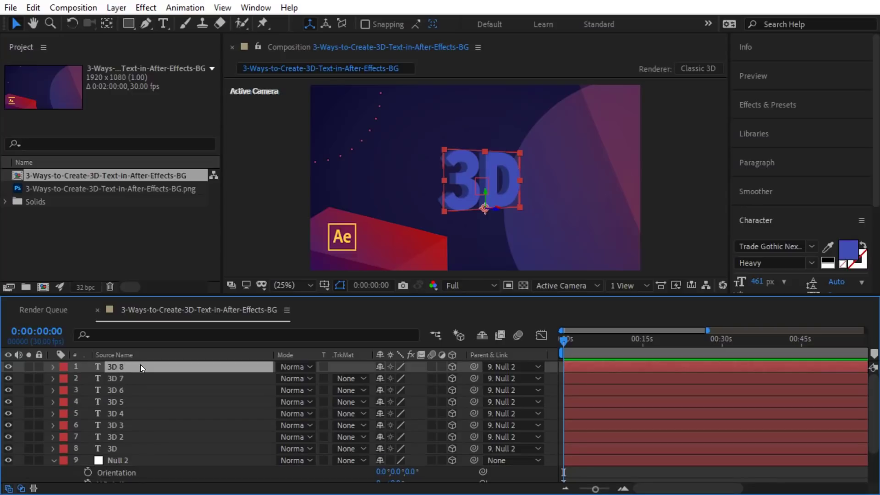
{"action": "key", "text": "ctrl+d"}
{"action": "key", "text": "ctrl+d"}
{"action": "key", "text": "ctrl+d"}
{"action": "key", "text": "ctrl+d"}
{"action": "key", "text": "ctrl+d"}
{"action": "key", "text": "ctrl+d"}
{"action": "key", "text": "ctrl+d"}
{"action": "key", "text": "ctrl+d"}
{"action": "key", "text": "ctrl+z"}
{"action": "key", "text": "ctrl+z"}
{"action": "key", "text": "ctrl+z"}
{"action": "key", "text": "ctrl+z"}
{"action": "key", "text": "ctrl+z"}
{"action": "key", "text": "ctrl+z"}
{"action": "key", "text": "ctrl+z"}
{"action": "key", "text": "ctrl+z"}
{"action": "key", "text": "ctrl+z"}
{"action": "key", "text": "ctrl+z"}
{"action": "key", "text": "ctrl+z"}
{"action": "key", "text": "ctrl+z"}
{"action": "key", "text": "ctrl+z"}
{"action": "key", "text": "ctrl+z"}
{"action": "key", "text": "ctrl+z"}
{"action": "key", "text": "ctrl+z"}
{"action": "key", "text": "ctrl+z"}
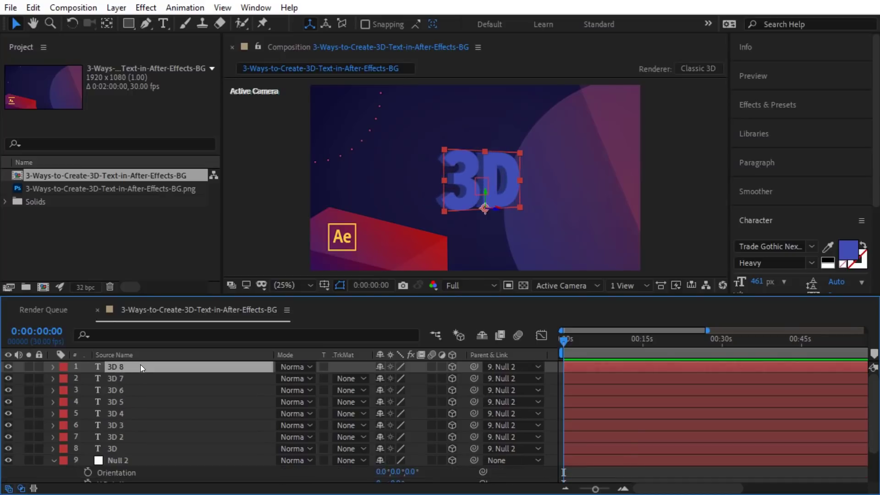
{"action": "left_click", "coordinate": [136, 378]}
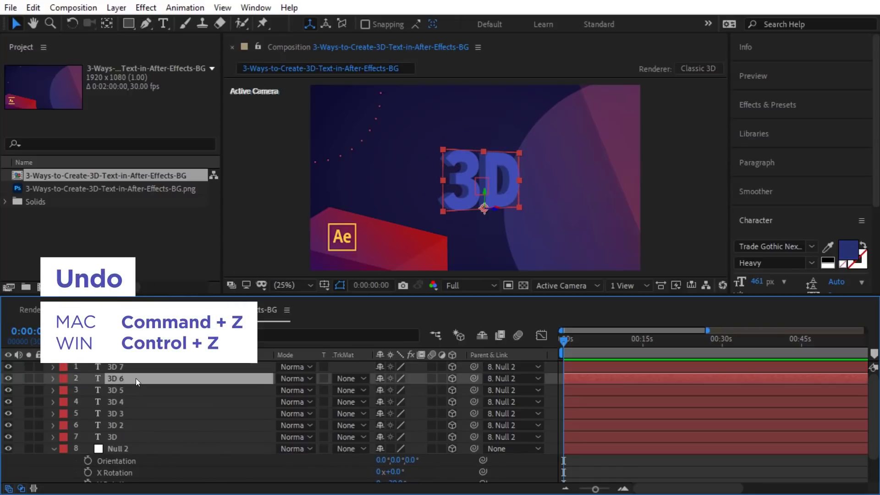
{"action": "key", "text": "ctrl+d"}
{"action": "key", "text": "ctrl+d"}
{"action": "key", "text": "ctrl+d"}
{"action": "key", "text": "ctrl+d"}
{"action": "key", "text": "ctrl+d"}
{"action": "key", "text": "ctrl+d"}
{"action": "key", "text": "ctrl+d"}
{"action": "key", "text": "ctrl+d"}
{"action": "key", "text": "ctrl+d"}
{"action": "key", "text": "ctrl+d"}
{"action": "key", "text": "ctrl+d"}
{"action": "key", "text": "ctrl+d"}
{"action": "key", "text": "ctrl+d"}
{"action": "key", "text": "ctrl+d"}
{"action": "key", "text": "ctrl+d"}
{"action": "key", "text": "ctrl+d"}
{"action": "key", "text": "ctrl+d"}
{"action": "key", "text": "ctrl+d"}
{"action": "key", "text": "ctrl+d"}
{"action": "key", "text": "ctrl+d"}
Step: Adjust Null 2's Y Rotation so the thicker text faces the camera
{"action": "scroll", "coordinate": [183, 416], "scroll_direction": "down", "scroll_amount": 8}
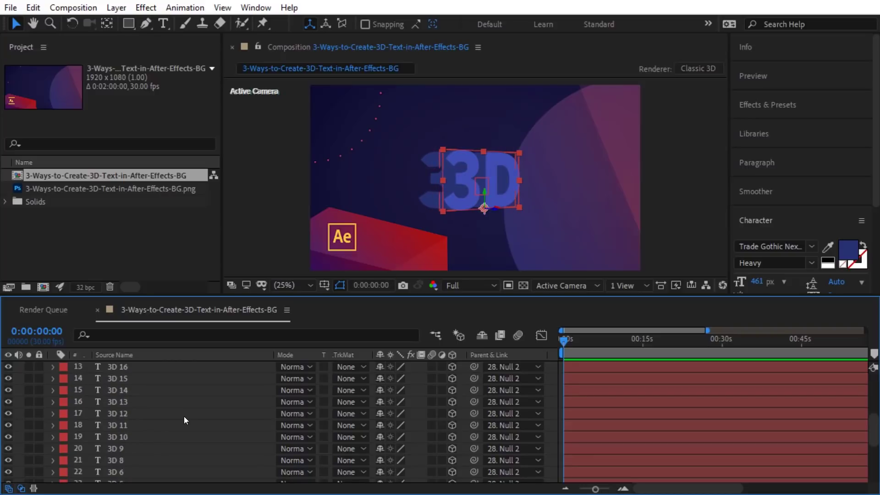
{"action": "left_click", "coordinate": [184, 417]}
{"action": "key", "text": "r"}
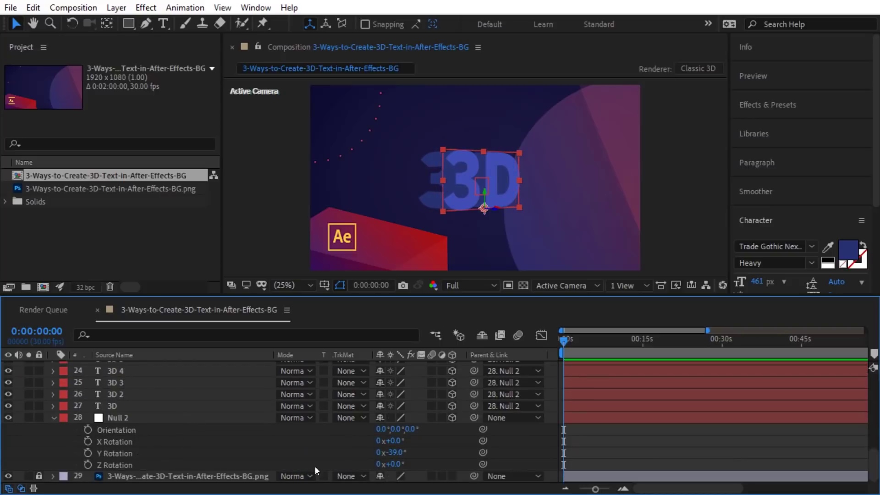
{"action": "mouse_move", "coordinate": [399, 454]}
{"action": "left_mouse_down"}
{"action": "mouse_move", "coordinate": [437, 451]}
{"action": "mouse_move", "coordinate": [402, 454]}
{"action": "left_mouse_up"}
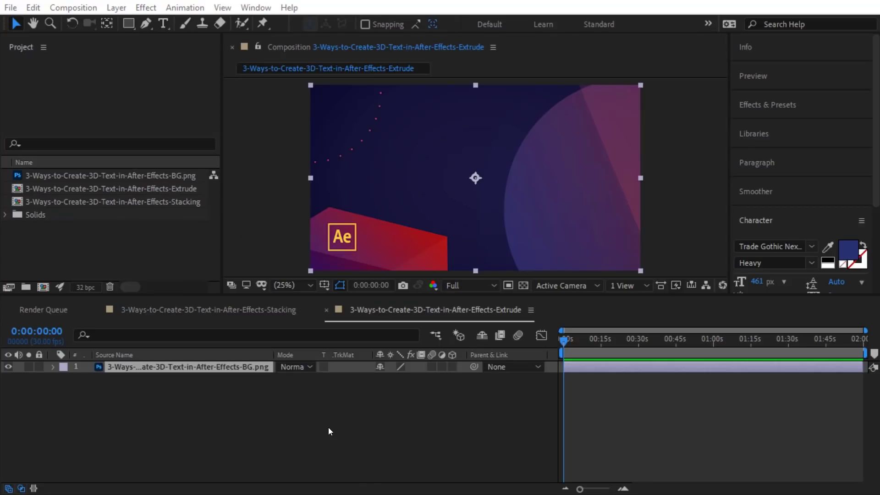
Step: Add a '3D' text layer in the Extrude comp and brighten its blue fill to #39459E
{"action": "left_click", "coordinate": [165, 22]}
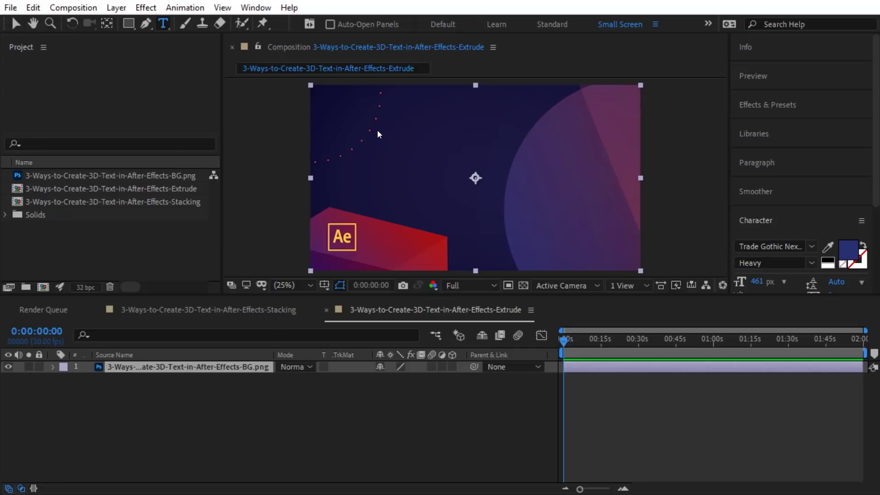
{"action": "left_click", "coordinate": [458, 181]}
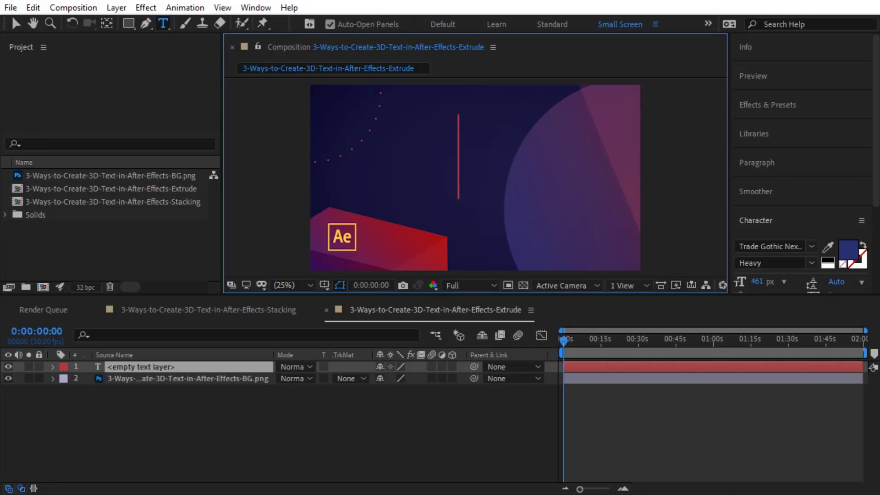
{"action": "type", "text": "3D"}
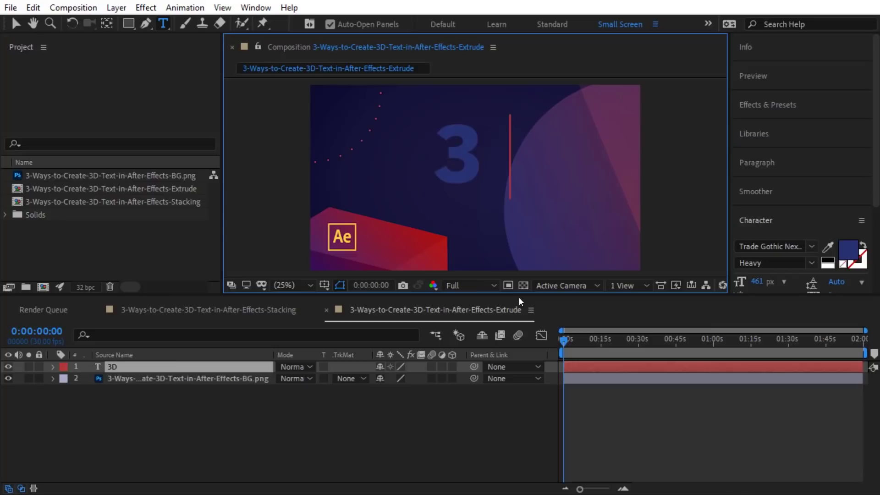
{"action": "key", "text": "ctrl+a"}
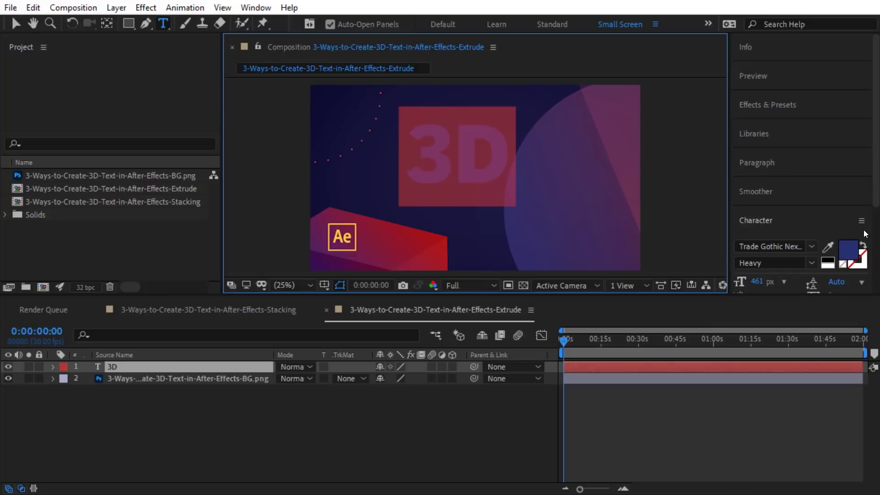
{"action": "left_click", "coordinate": [849, 249]}
{"action": "left_click_drag", "start_coordinate": [579, 286], "coordinate": [589, 286]}
{"action": "left_click", "coordinate": [648, 197]}
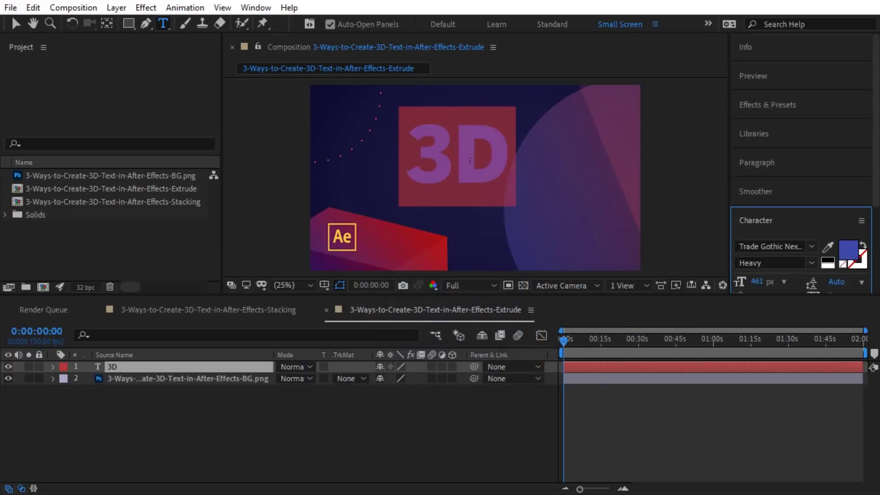
{"action": "left_click", "coordinate": [419, 159]}
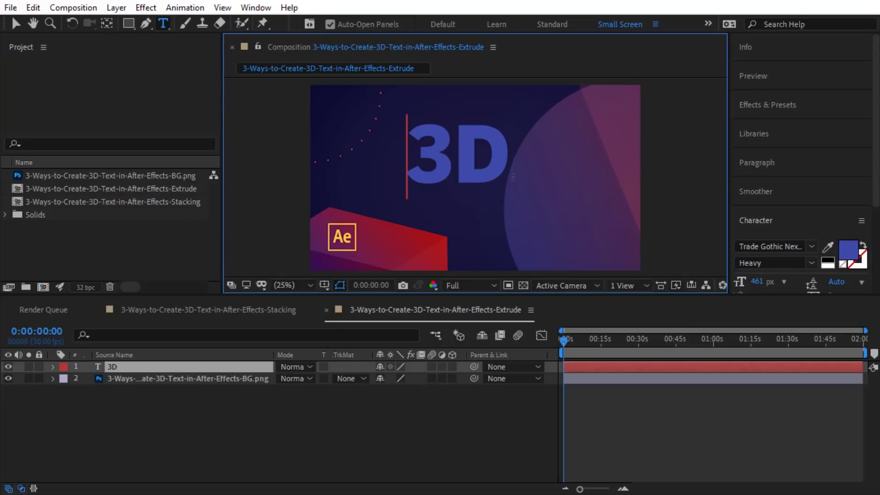
Step: Expand the text layer's Text and More Options properties and turn on its 3D Layer switch
{"action": "left_click", "coordinate": [53, 367]}
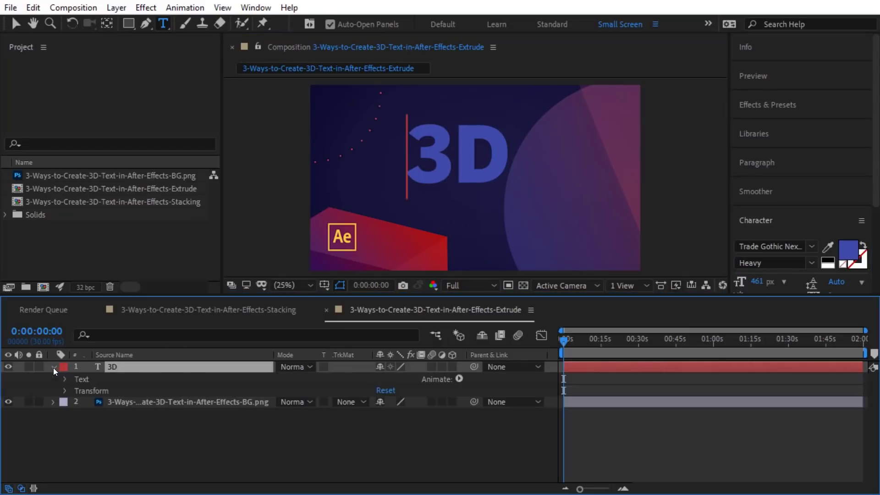
{"action": "left_click", "coordinate": [62, 379]}
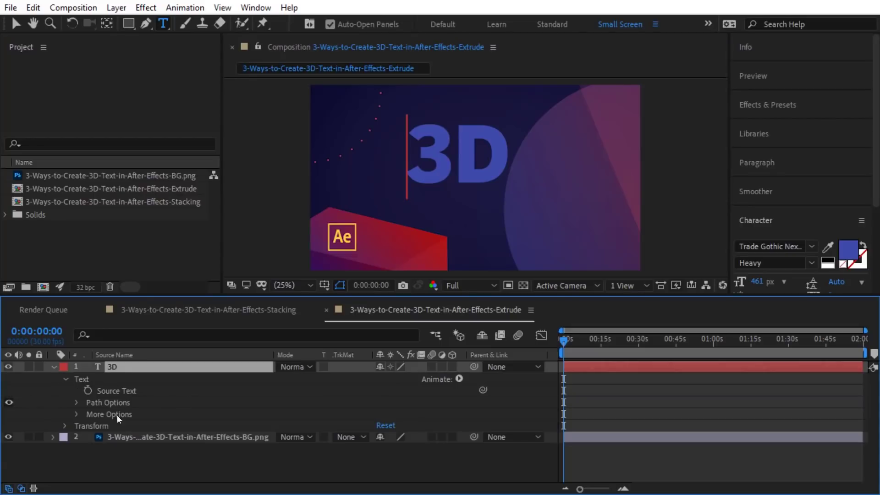
{"action": "left_click", "coordinate": [76, 414]}
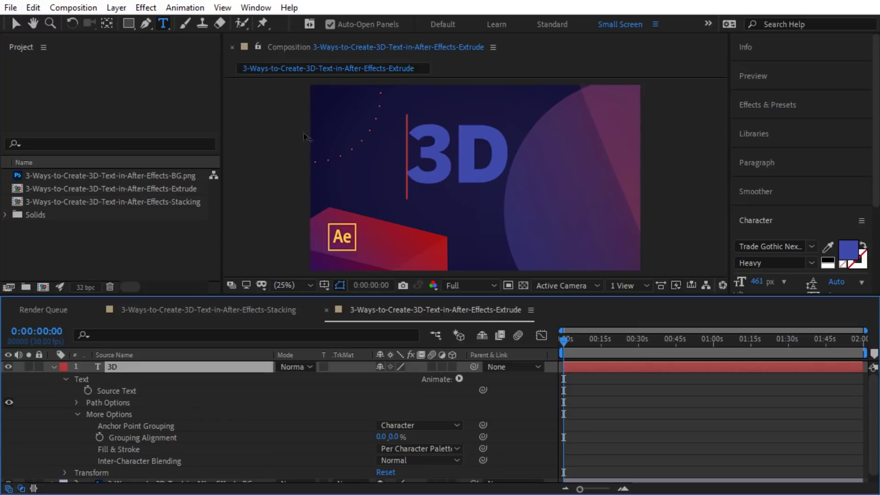
{"action": "left_click", "coordinate": [8, 23]}
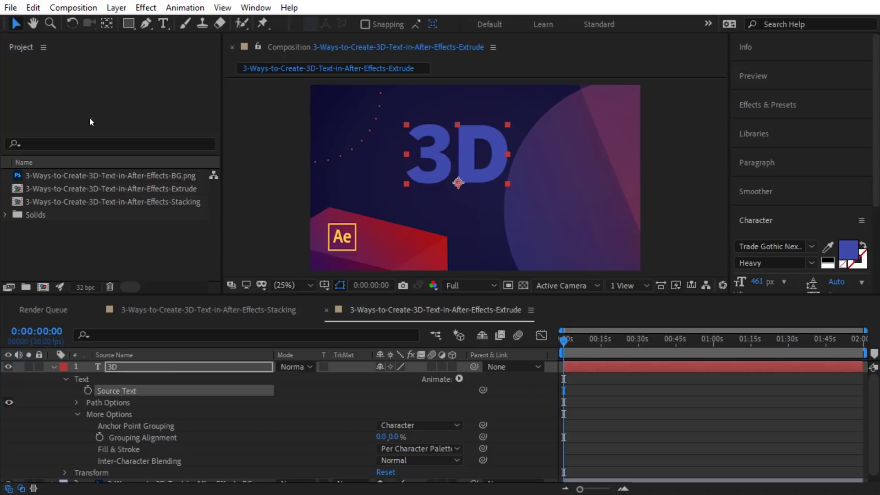
{"action": "left_click", "coordinate": [450, 367]}
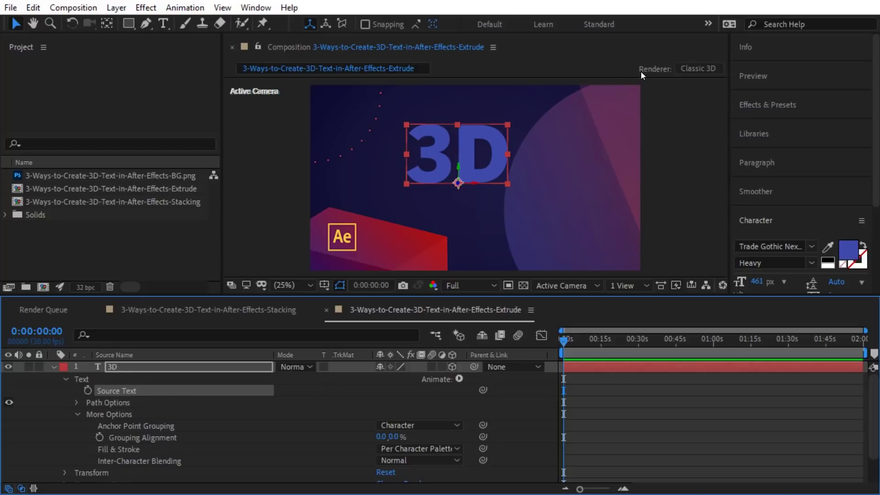
Step: Change the Extrude comp's 3D Renderer from Classic 3D to CINEMA 4D
{"action": "left_click", "coordinate": [703, 69]}
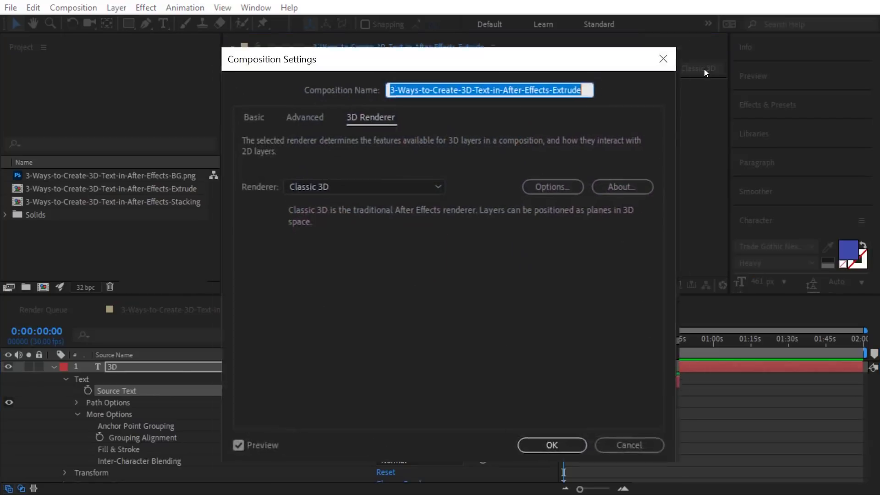
{"action": "left_click", "coordinate": [435, 177]}
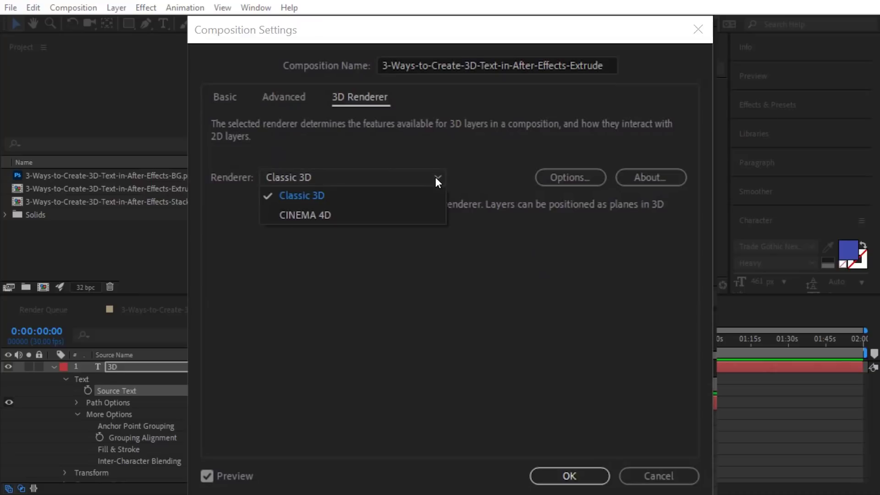
{"action": "left_click", "coordinate": [293, 216]}
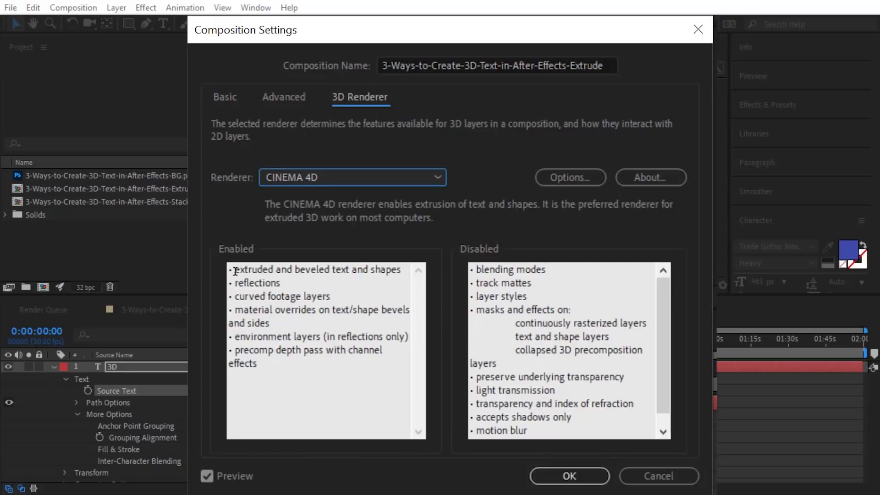
{"action": "left_click_drag", "start_coordinate": [235, 269], "coordinate": [402, 268]}
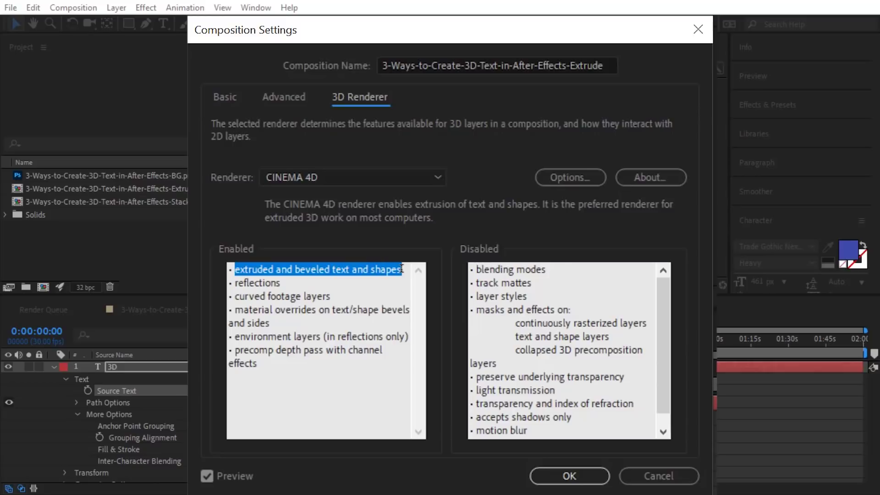
{"action": "left_click", "coordinate": [563, 471]}
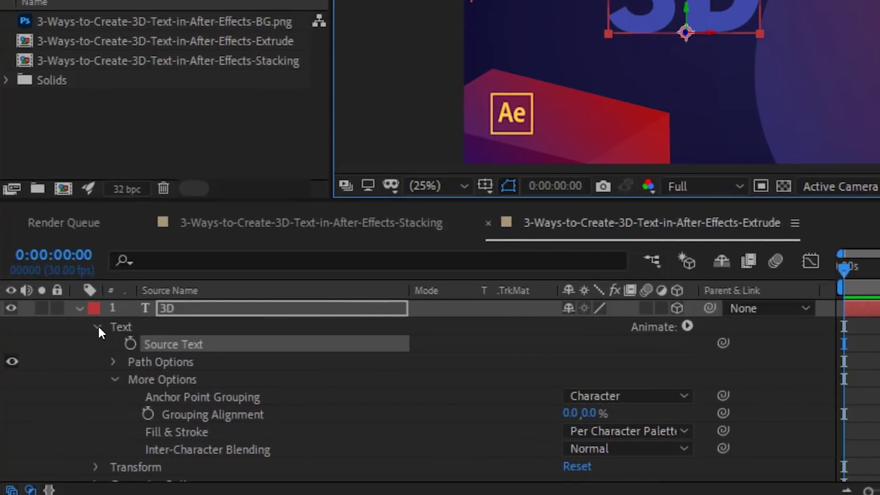
Step: Expand the text layer's Geometry Options and raise Extrusion Depth from 0 to 13
{"action": "scroll", "coordinate": [485, 396], "scroll_direction": "down", "scroll_amount": 2}
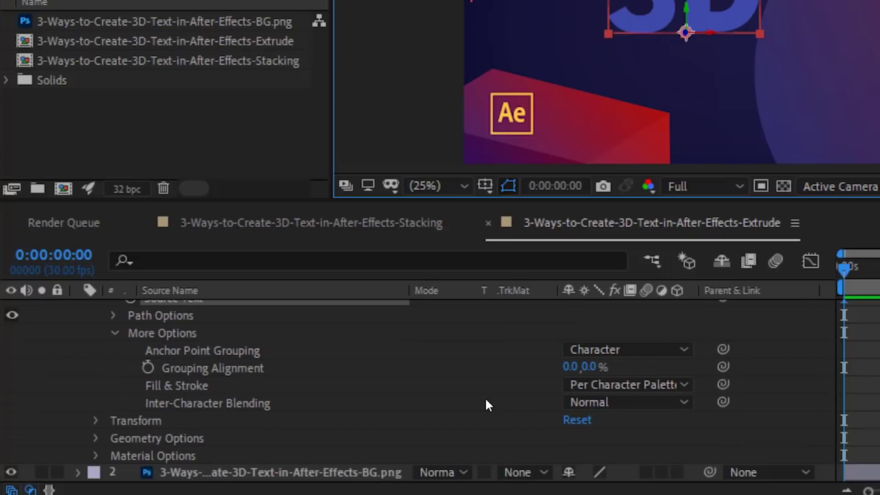
{"action": "left_click", "coordinate": [96, 437]}
{"action": "scroll", "coordinate": [324, 406], "scroll_direction": "down", "scroll_amount": 3}
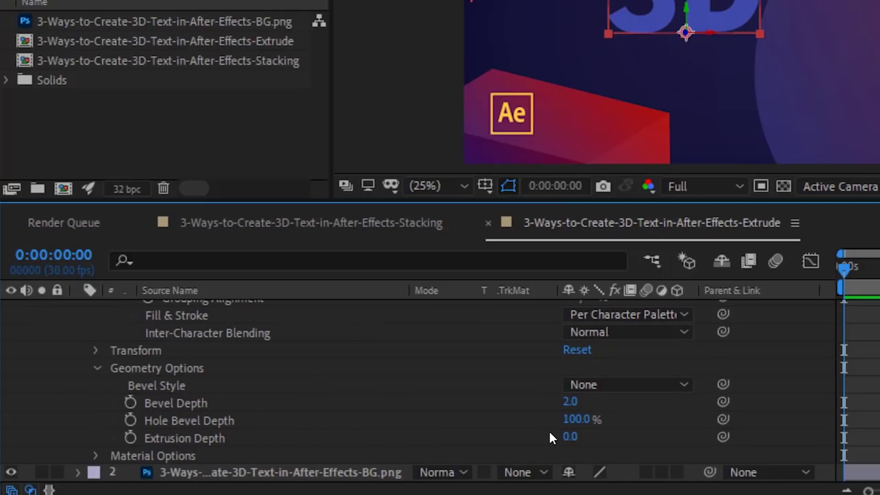
{"action": "left_click_drag", "start_coordinate": [567, 436], "coordinate": [577, 435]}
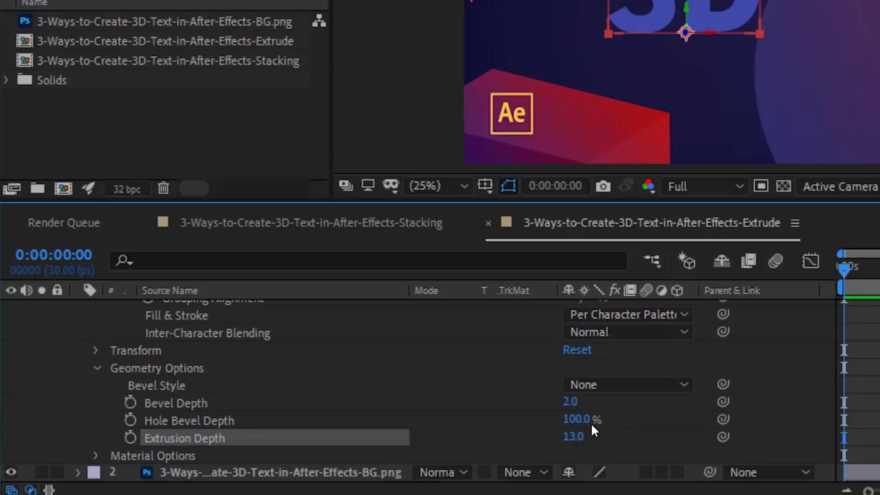
{"action": "scroll", "coordinate": [283, 324], "scroll_direction": "up", "scroll_amount": 5}
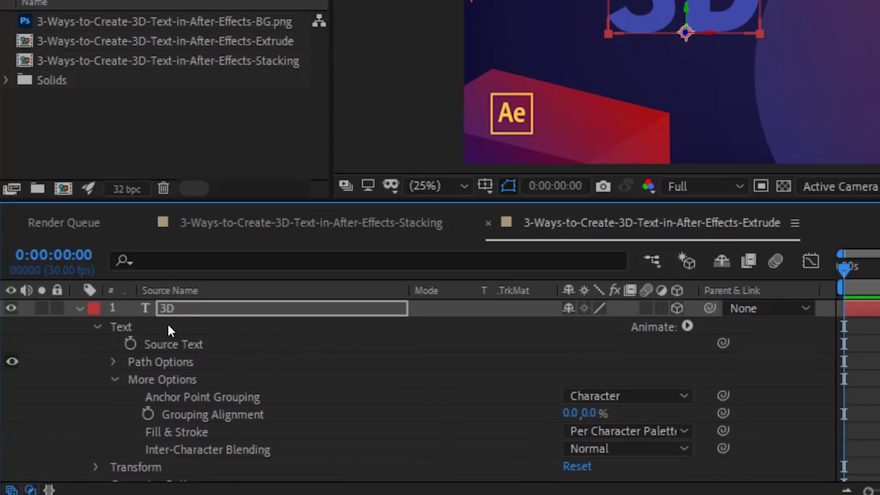
Step: Turn the text to −34° on Y, raise extrusion depth to 50 and bevel depth to 6.9
{"action": "key", "text": "r"}
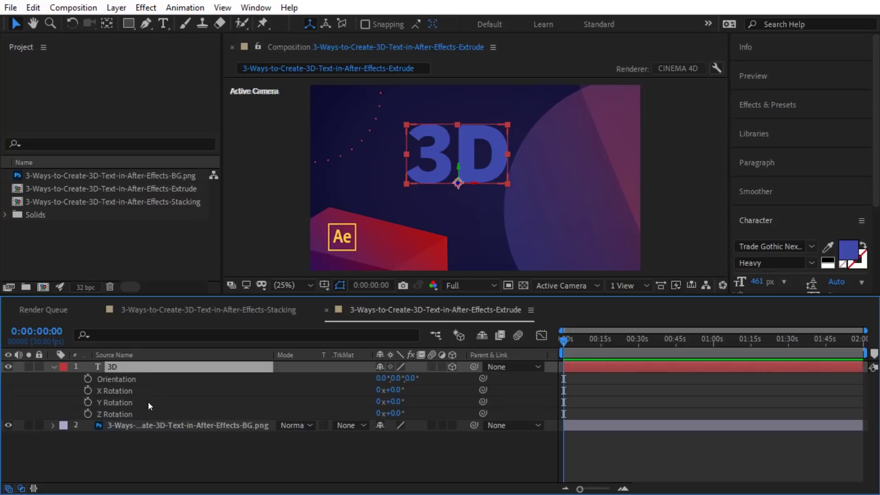
{"action": "left_click_drag", "start_coordinate": [388, 402], "coordinate": [398, 402]}
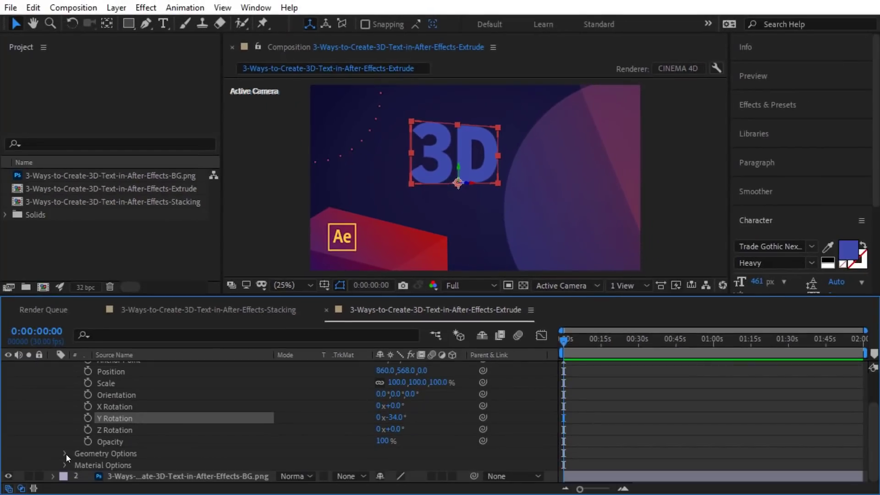
{"action": "left_click", "coordinate": [65, 454]}
{"action": "scroll", "coordinate": [195, 413], "scroll_direction": "down", "scroll_amount": 2}
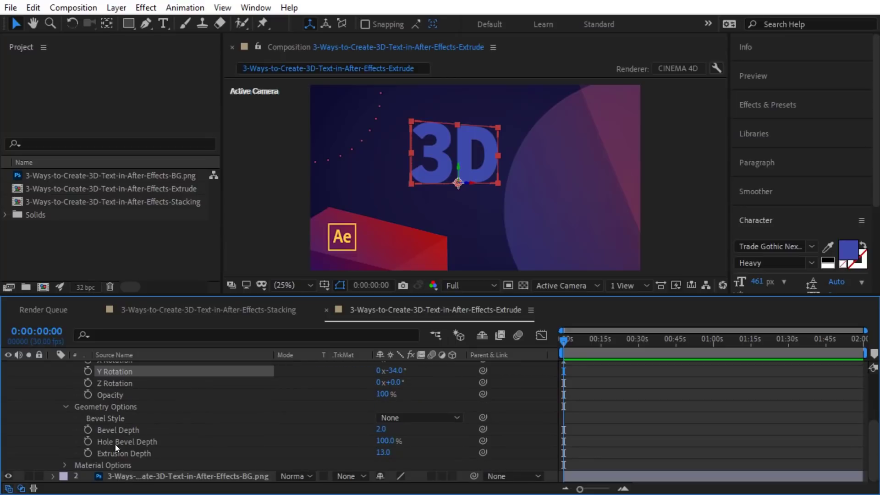
{"action": "left_click_drag", "start_coordinate": [384, 455], "coordinate": [409, 459]}
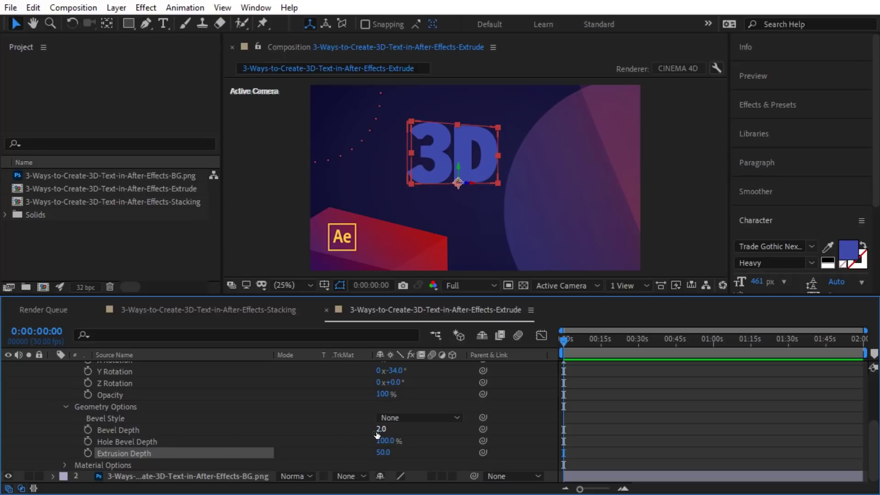
{"action": "left_click_drag", "start_coordinate": [380, 430], "coordinate": [407, 426]}
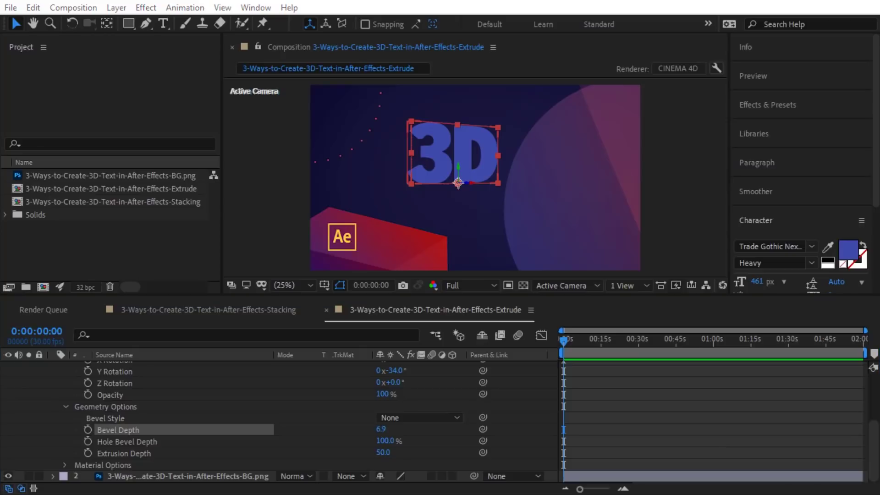
Step: Expand the Material Options and deepen the text extrusion to 125
{"action": "left_click", "coordinate": [65, 464]}
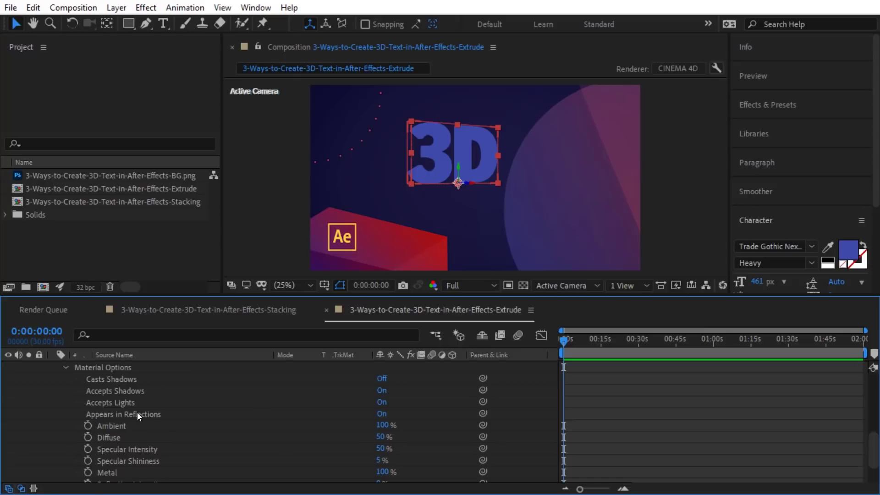
{"action": "scroll", "coordinate": [137, 413], "scroll_direction": "down", "scroll_amount": 2}
{"action": "scroll", "coordinate": [136, 423], "scroll_direction": "up", "scroll_amount": 5}
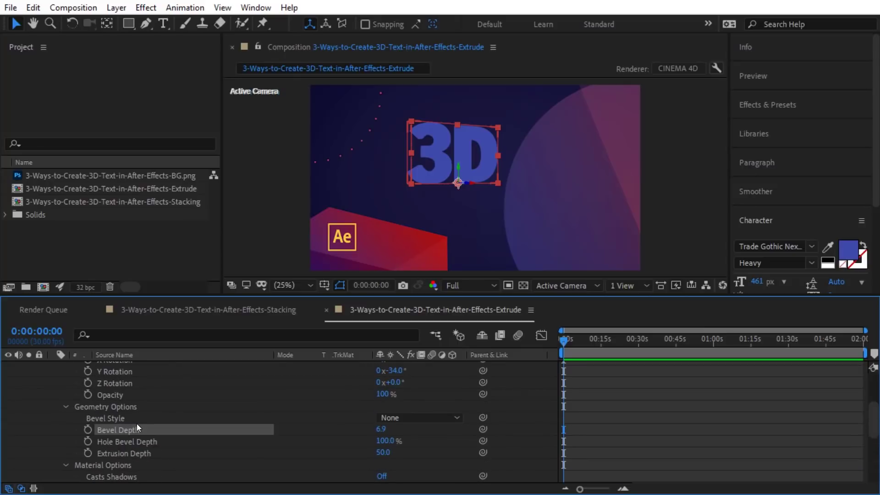
{"action": "scroll", "coordinate": [139, 423], "scroll_direction": "down", "scroll_amount": 2}
{"action": "scroll", "coordinate": [139, 423], "scroll_direction": "up", "scroll_amount": 4}
{"action": "scroll", "coordinate": [116, 439], "scroll_direction": "down", "scroll_amount": 4}
{"action": "left_click_drag", "start_coordinate": [381, 394], "coordinate": [372, 408]}
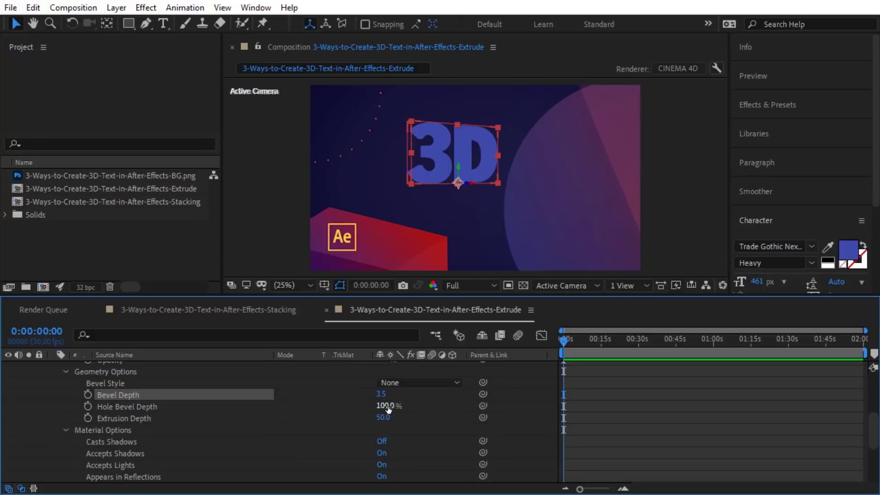
{"action": "scroll", "coordinate": [334, 423], "scroll_direction": "up", "scroll_amount": 1}
{"action": "left_click_drag", "start_coordinate": [381, 452], "coordinate": [458, 446]}
{"action": "scroll", "coordinate": [458, 445], "scroll_direction": "up", "scroll_amount": 4}
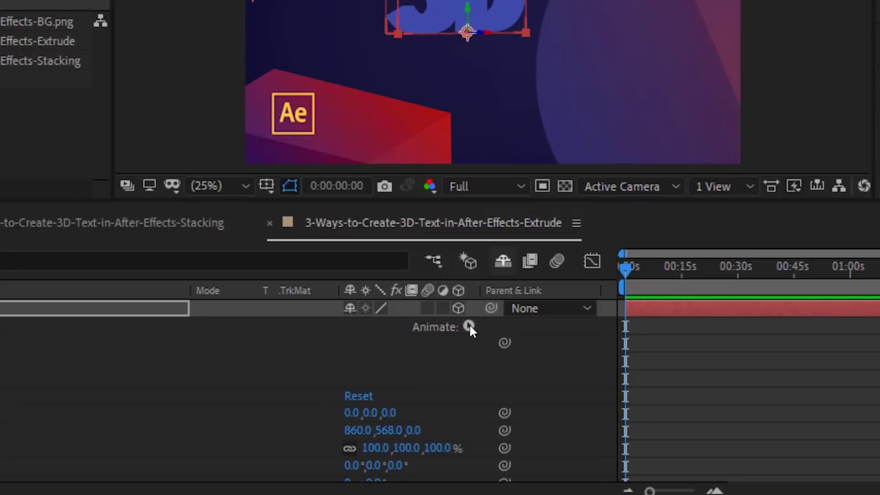
Step: Add a Side Hue animator to the text and shift Side Hue to 50°
{"action": "left_click", "coordinate": [468, 326]}
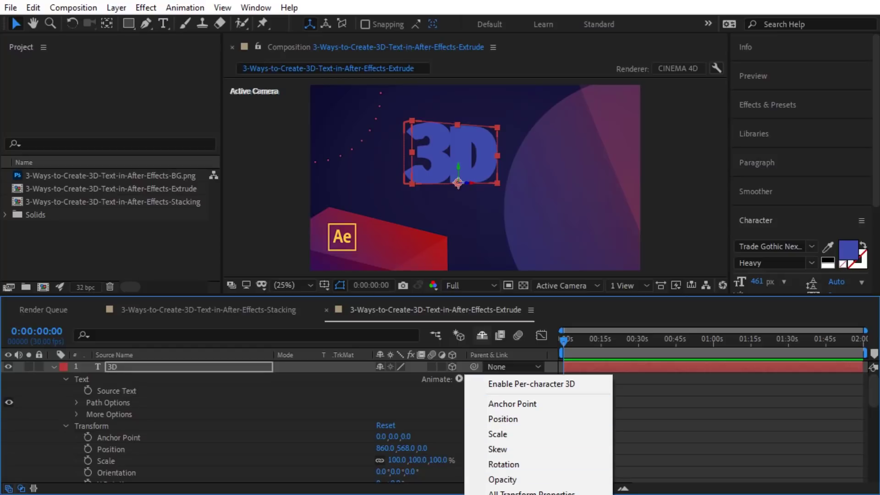
{"action": "left_click", "coordinate": [538, 493]}
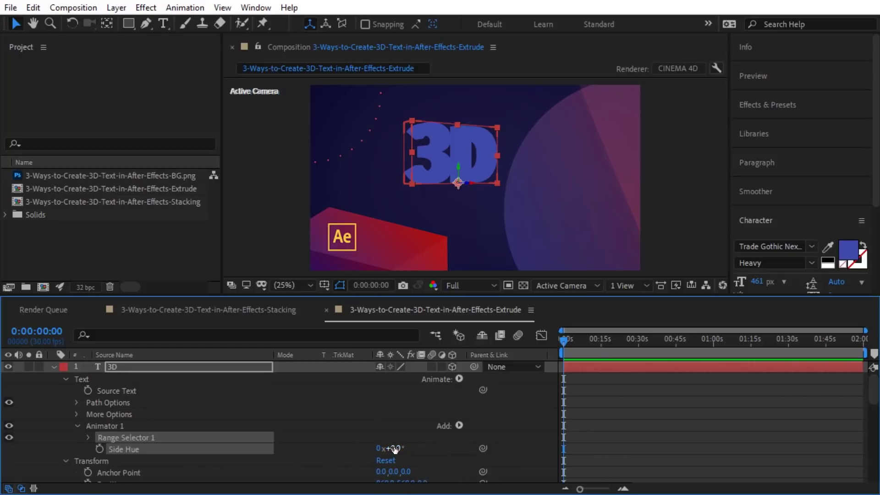
{"action": "left_click_drag", "start_coordinate": [392, 450], "coordinate": [432, 452]}
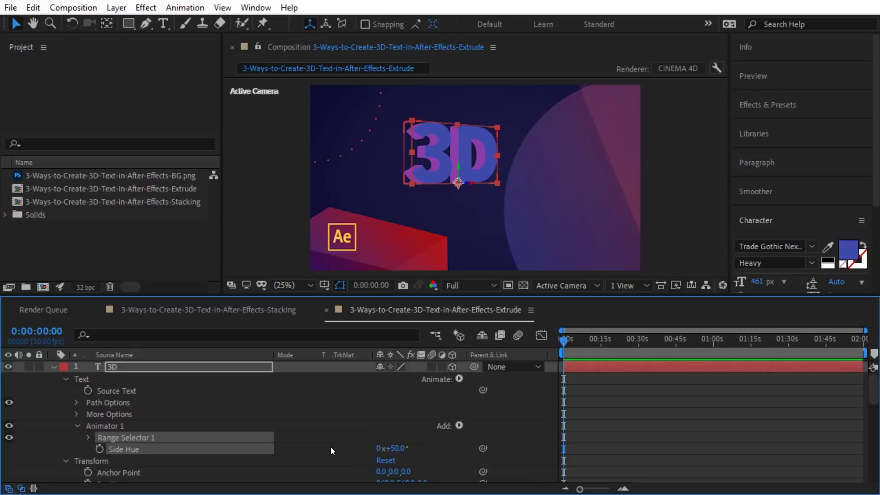
Step: Spin the text further around its Y axis
{"action": "scroll", "coordinate": [378, 441], "scroll_direction": "down", "scroll_amount": 1}
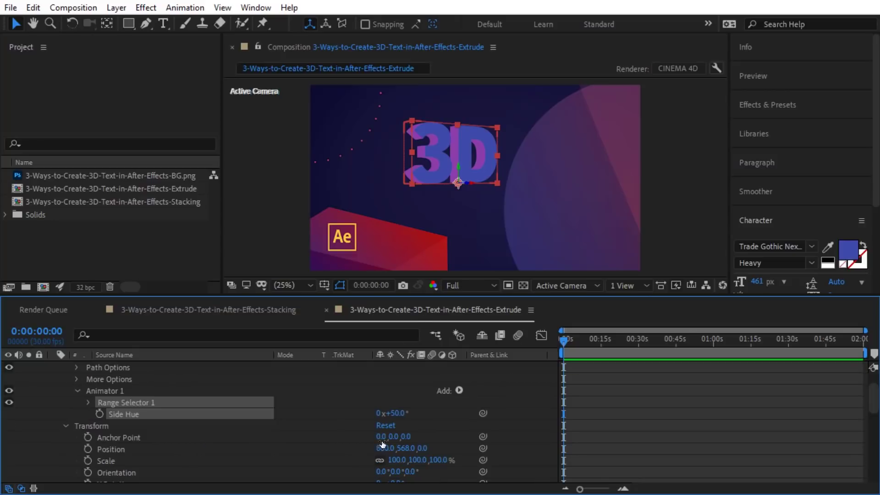
{"action": "scroll", "coordinate": [403, 452], "scroll_direction": "down", "scroll_amount": 1}
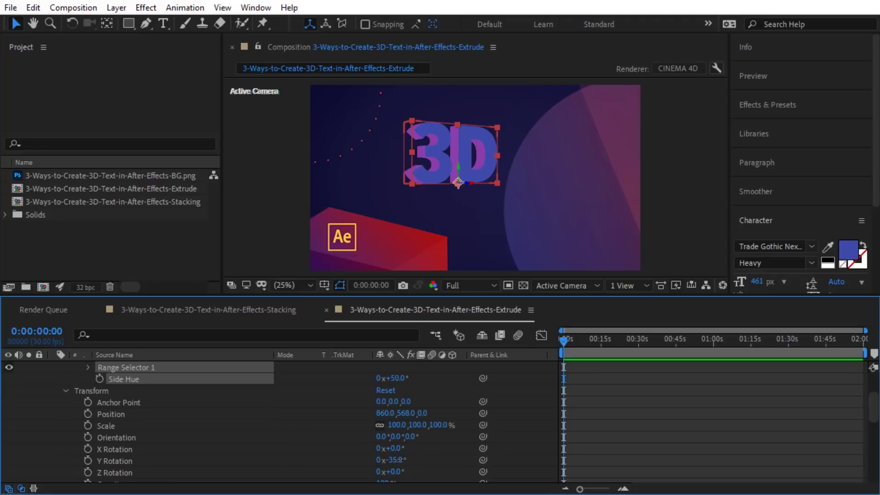
{"action": "left_click_drag", "start_coordinate": [397, 459], "coordinate": [439, 492]}
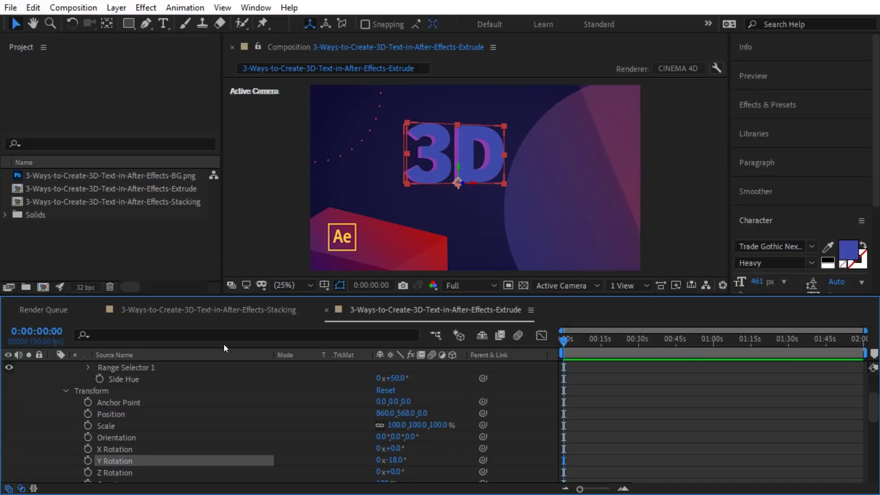
Step: Collapse the Text and Transform groups and set Extrusion Depth to 93
{"action": "scroll", "coordinate": [412, 396], "scroll_direction": "up", "scroll_amount": 3}
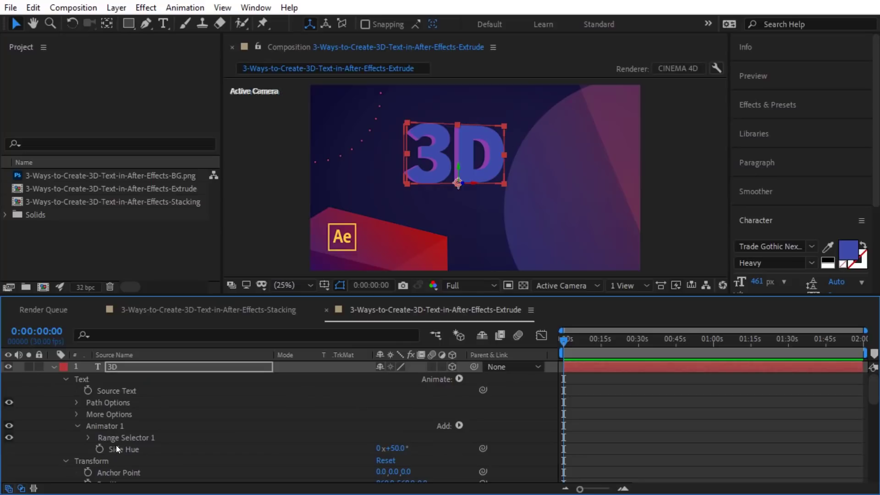
{"action": "left_click", "coordinate": [65, 379]}
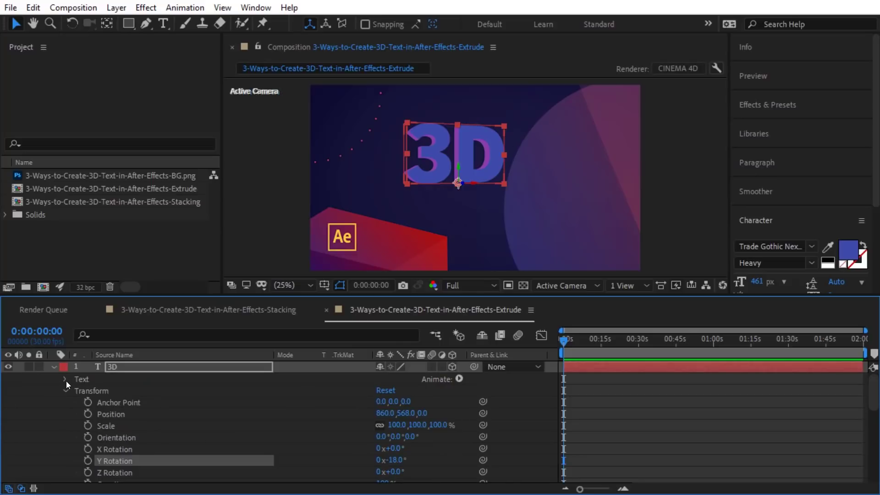
{"action": "left_click", "coordinate": [66, 390]}
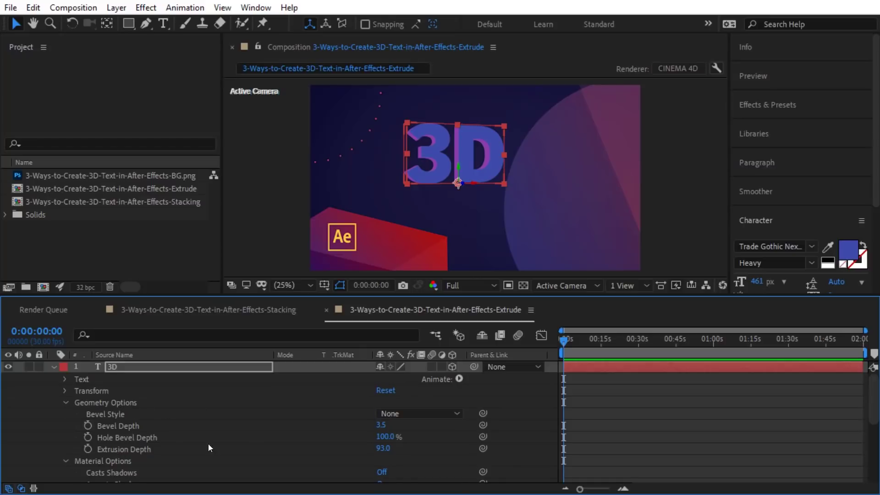
{"action": "left_click_drag", "start_coordinate": [379, 445], "coordinate": [371, 455]}
Step: Set Bevel Depth to 5.4, then deepen the bevel to 10.0
{"action": "left_click", "coordinate": [379, 425]}
{"action": "type", "text": "5.4"}
{"action": "key", "text": "Return"}
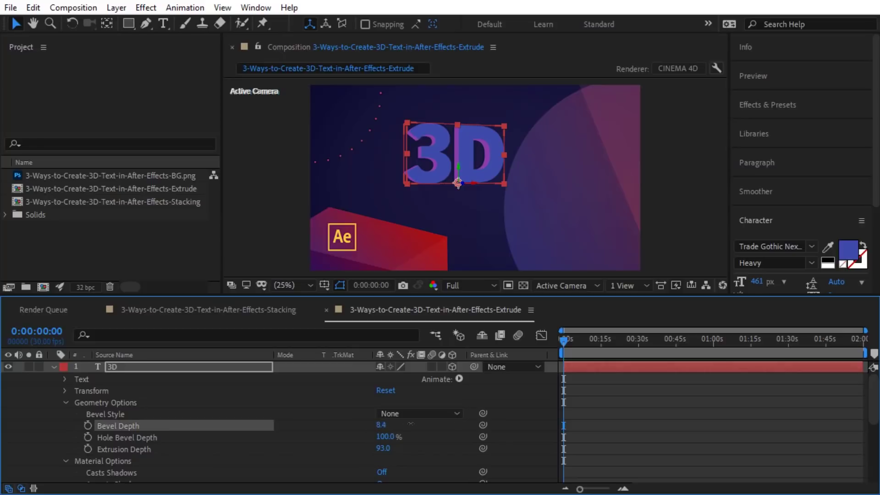
{"action": "left_click_drag", "start_coordinate": [407, 424], "coordinate": [425, 425]}
{"action": "left_click", "coordinate": [459, 379]}
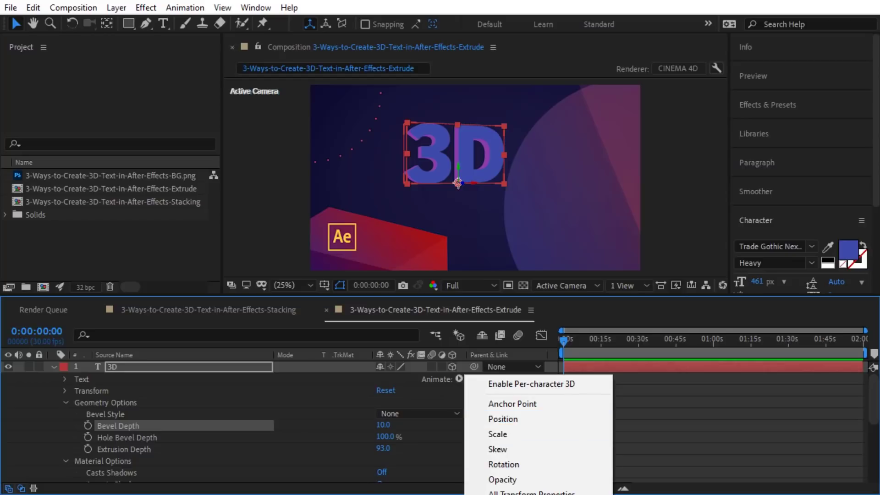
{"action": "left_click", "coordinate": [459, 378]}
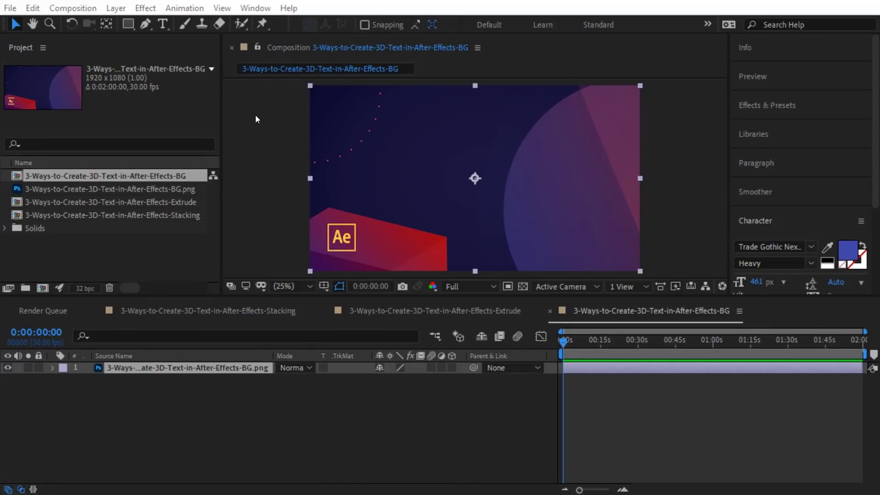
Step: Go to Layer > New to reach the MAXON CINEMA 4D File command
{"action": "left_click", "coordinate": [118, 9]}
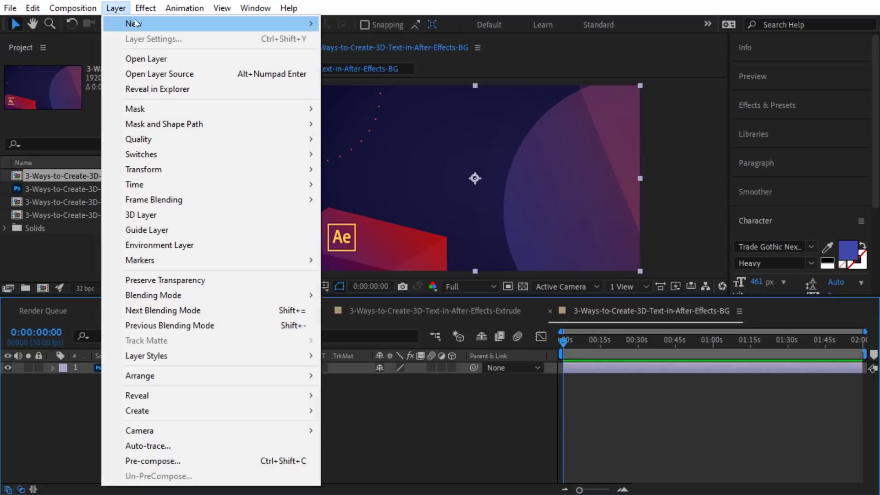
{"action": "mouse_move", "coordinate": [136, 22]}
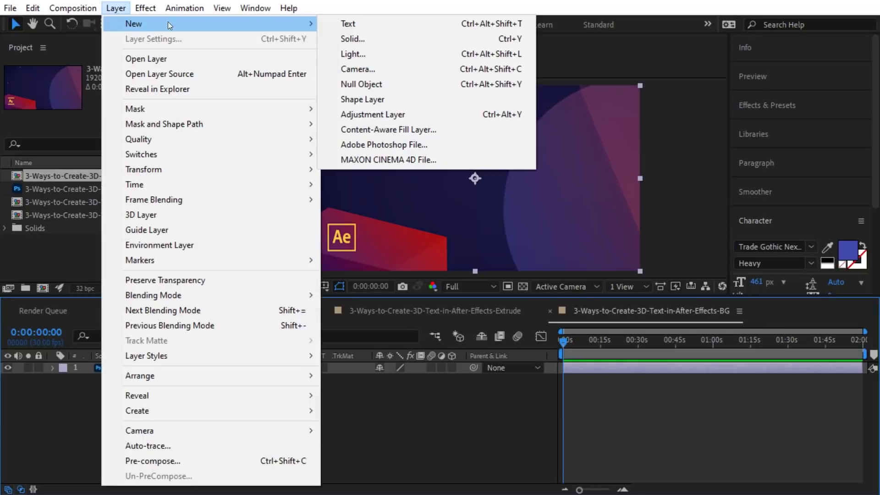
Step: Create a new Cinema 4D file saved as 3DText.c4d and acknowledge the licence notice
{"action": "left_click", "coordinate": [405, 160]}
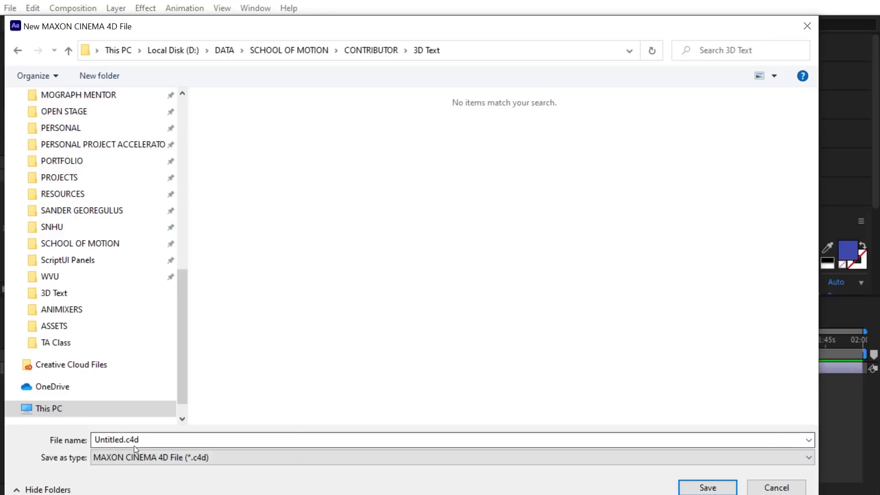
{"action": "left_click_drag", "start_coordinate": [124, 440], "coordinate": [94, 439]}
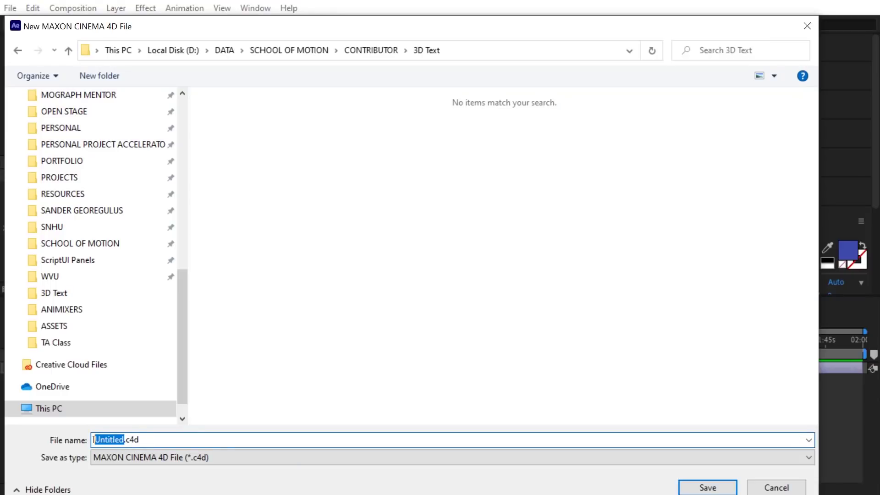
{"action": "type", "text": "3DT"}
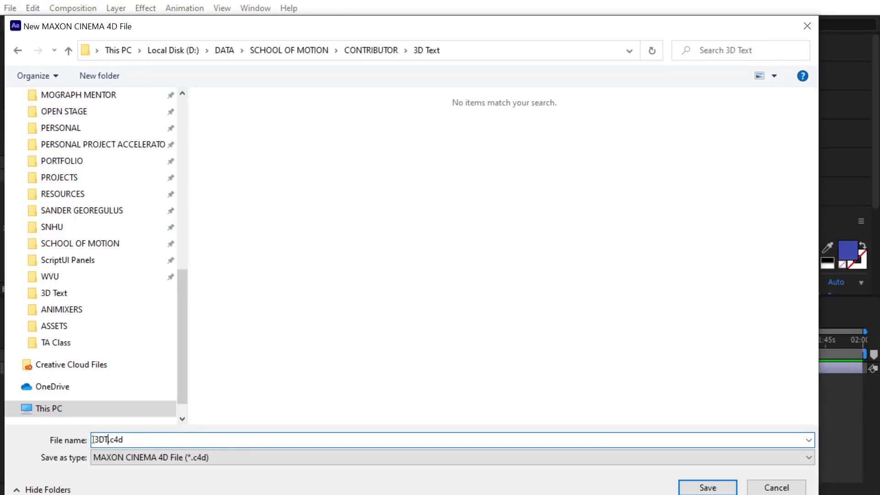
{"action": "type", "text": "ext"}
{"action": "left_click", "coordinate": [707, 487]}
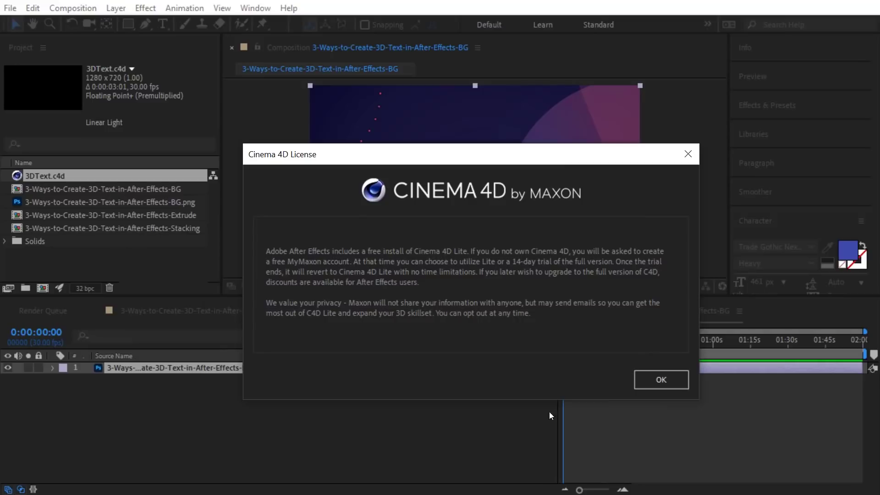
{"action": "left_click", "coordinate": [652, 381]}
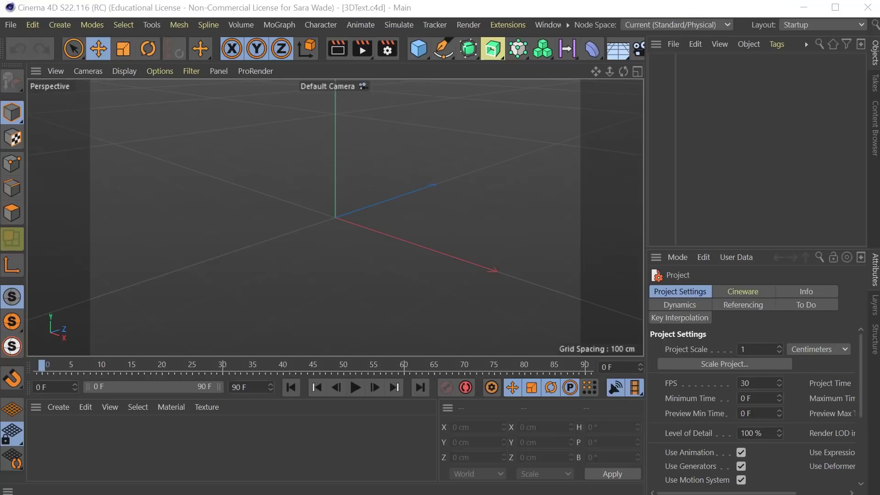
Step: Open the Spline palette in the Cinema 4D toolbar
{"action": "left_click", "coordinate": [450, 54]}
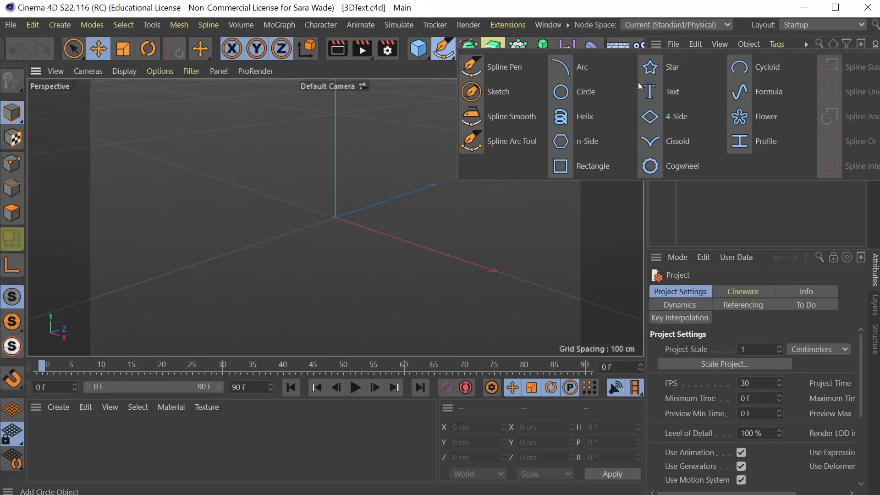
Step: Add a Text spline, change its wording to '3D', and orbit the view around it
{"action": "left_click", "coordinate": [661, 97]}
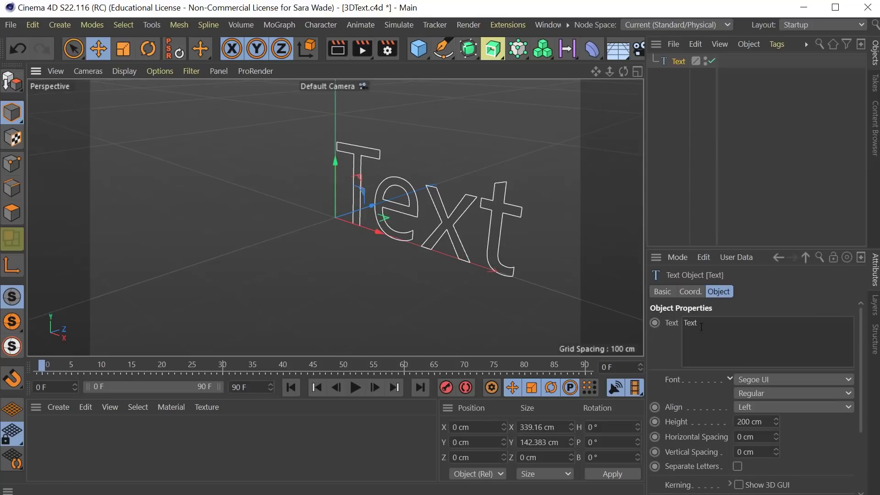
{"action": "left_click_drag", "start_coordinate": [701, 327], "coordinate": [684, 322]}
{"action": "type", "text": "3D"}
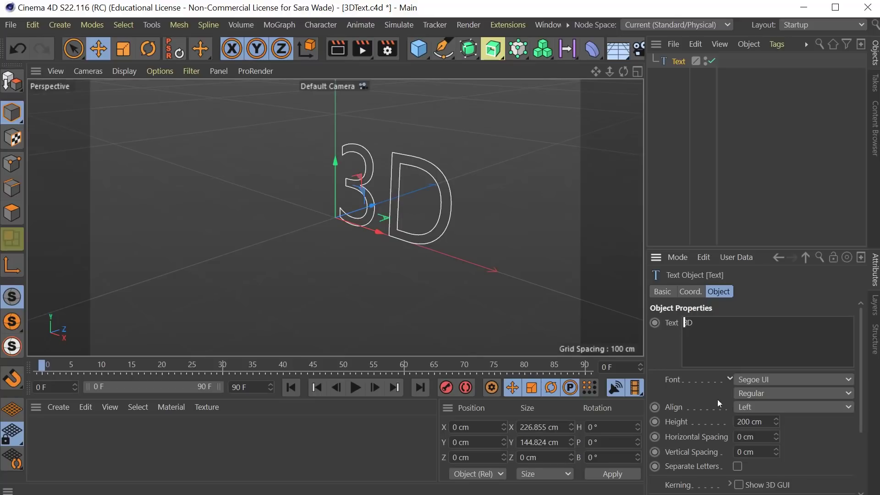
{"action": "mouse_move", "coordinate": [386, 260]}
{"action": "left_mouse_down"}
{"action": "mouse_move", "coordinate": [352, 253]}
{"action": "mouse_move", "coordinate": [418, 271]}
{"action": "mouse_move", "coordinate": [459, 211]}
{"action": "mouse_move", "coordinate": [327, 254]}
{"action": "mouse_move", "coordinate": [395, 248]}
{"action": "left_mouse_up"}
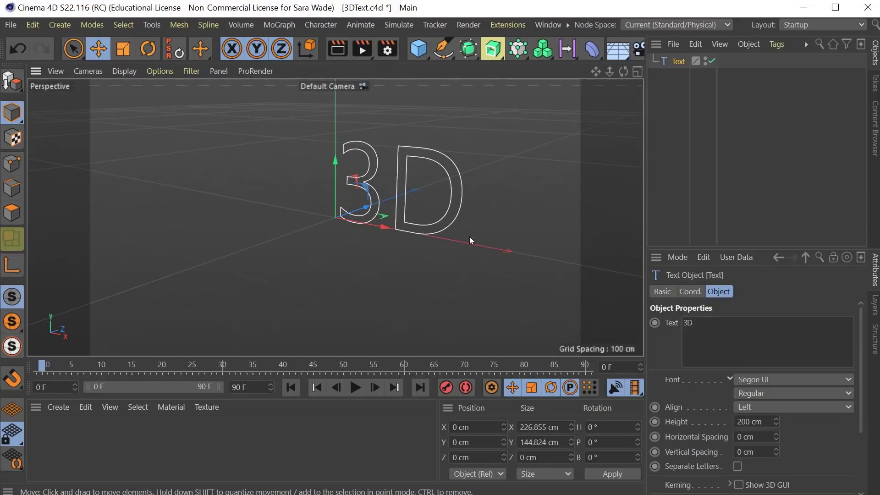
Step: Nest the Text spline inside an Extrude generator to make solid '3D' letters, then orbit to check
{"action": "left_click", "coordinate": [499, 56]}
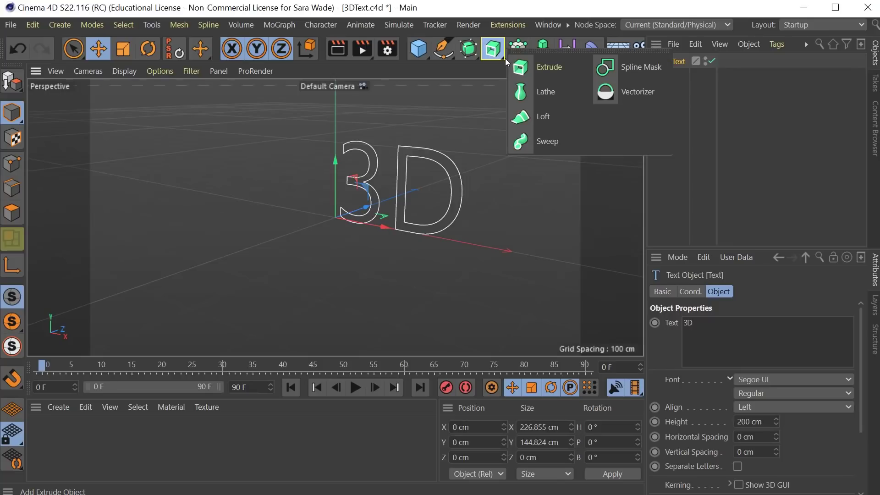
{"action": "left_click", "coordinate": [543, 65]}
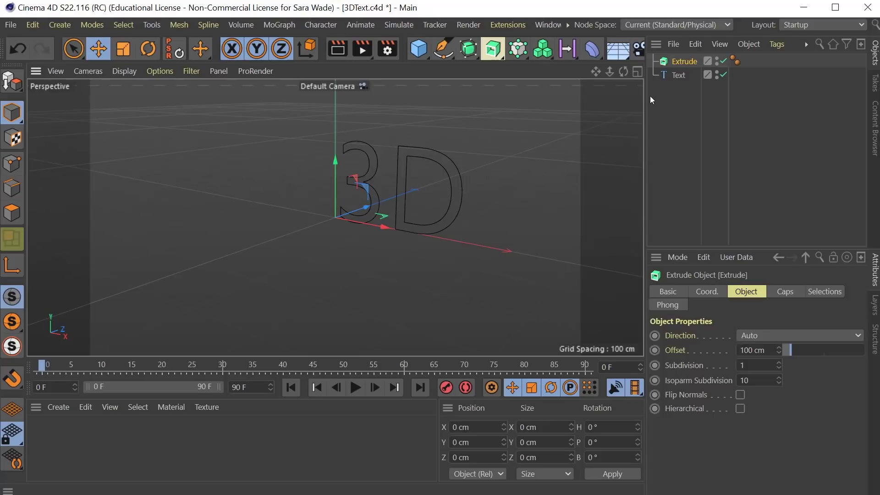
{"action": "left_click", "coordinate": [677, 75]}
{"action": "left_click_drag", "start_coordinate": [688, 62], "coordinate": [688, 62]}
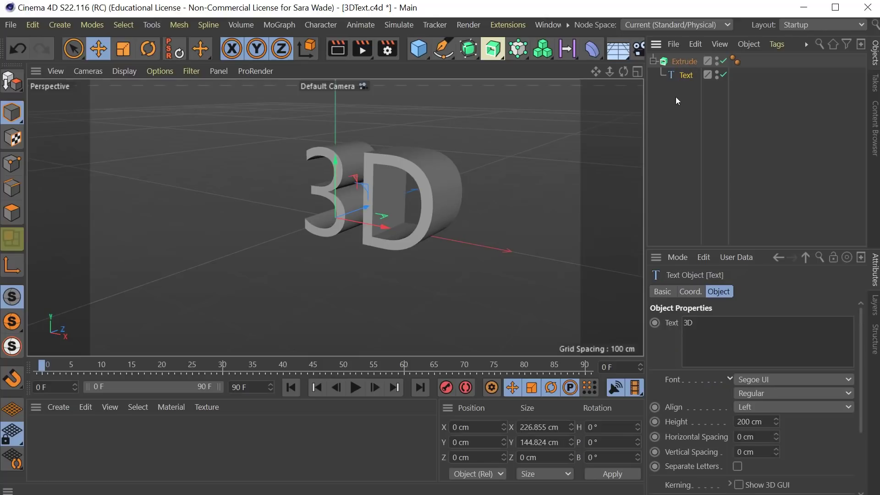
{"action": "left_click", "coordinate": [683, 61]}
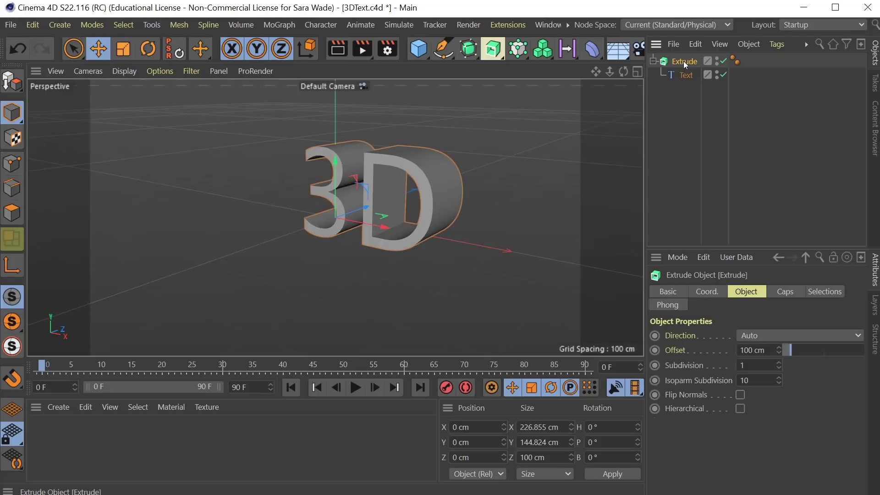
{"action": "key", "text": "ctrl+z"}
{"action": "key", "text": "ctrl+z"}
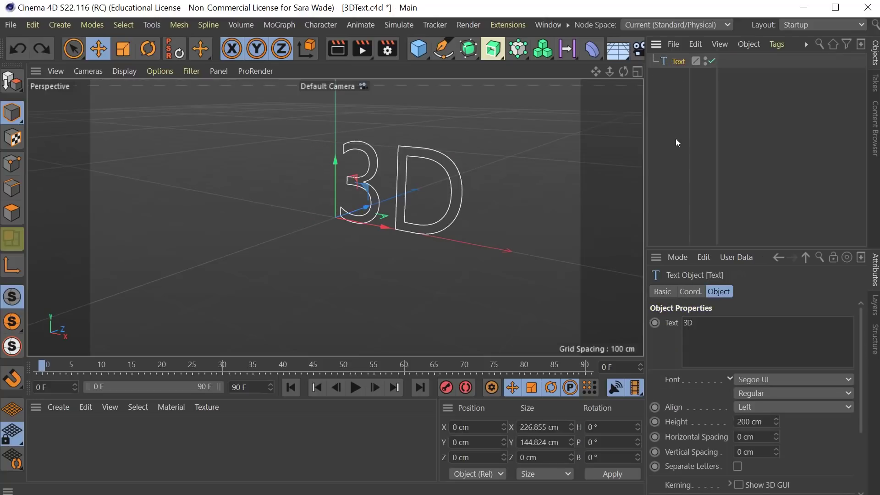
{"action": "left_click", "coordinate": [678, 63]}
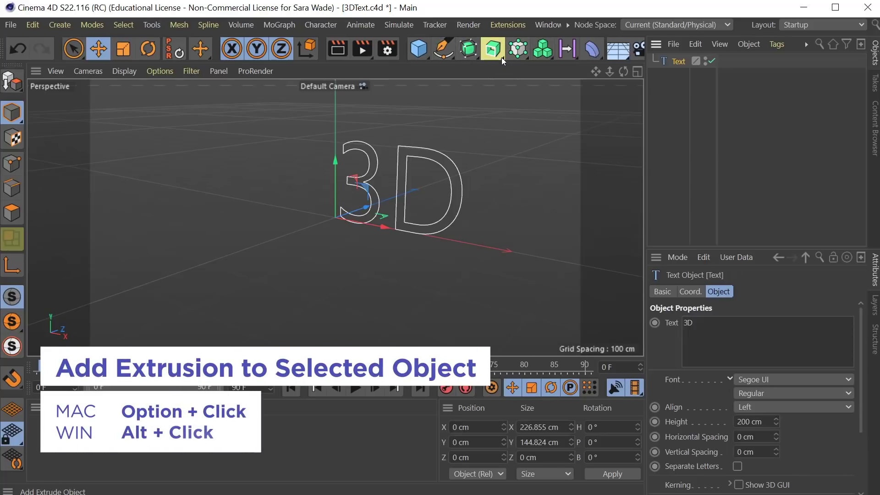
{"action": "left_click_drag", "start_coordinate": [502, 57], "coordinate": [560, 72]}
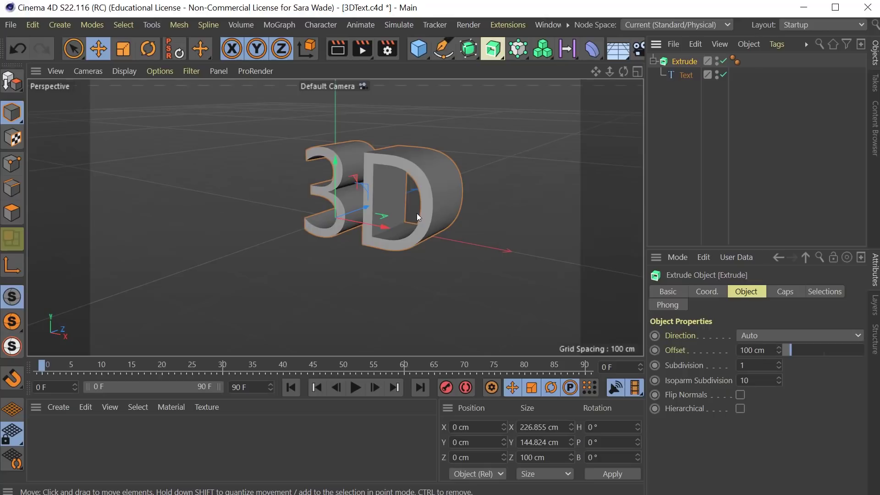
{"action": "left_click_drag", "start_coordinate": [416, 213], "coordinate": [433, 238]}
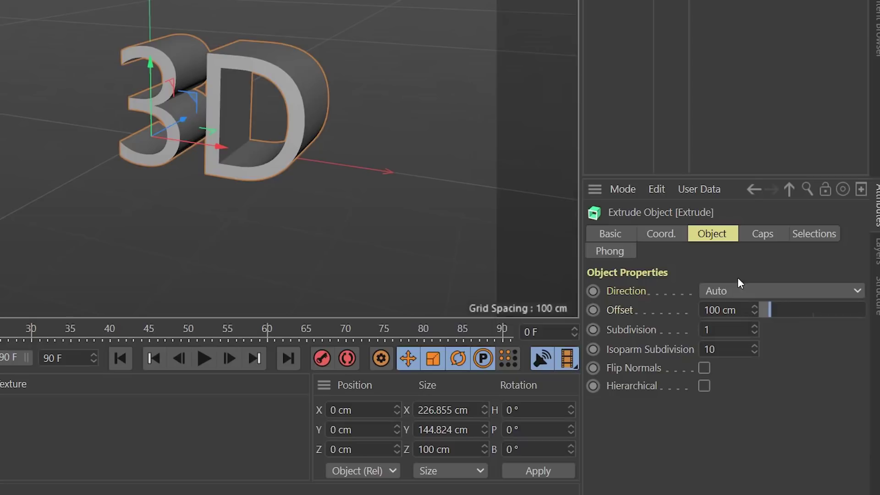
Step: Set the Extrude depth to 40 cm, after first trying 50 cm
{"action": "left_click_drag", "start_coordinate": [754, 310], "coordinate": [755, 310]}
{"action": "double_click", "coordinate": [721, 309]}
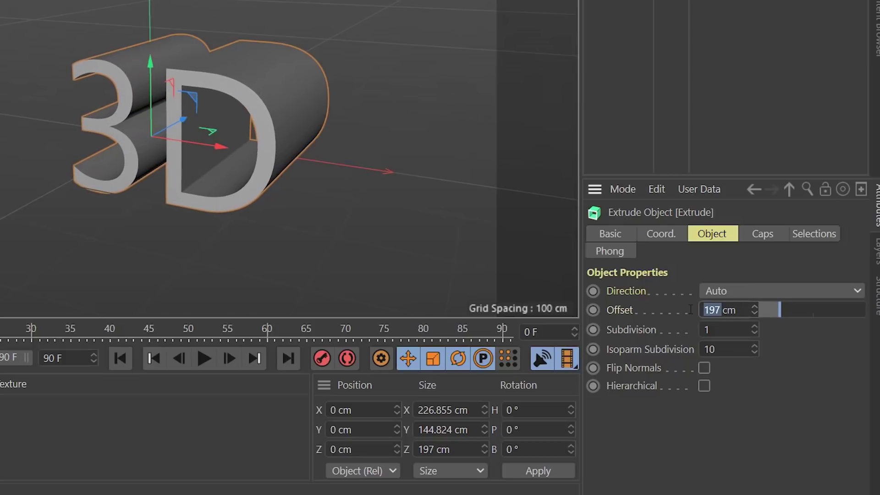
{"action": "type", "text": "50"}
{"action": "key", "text": "Return"}
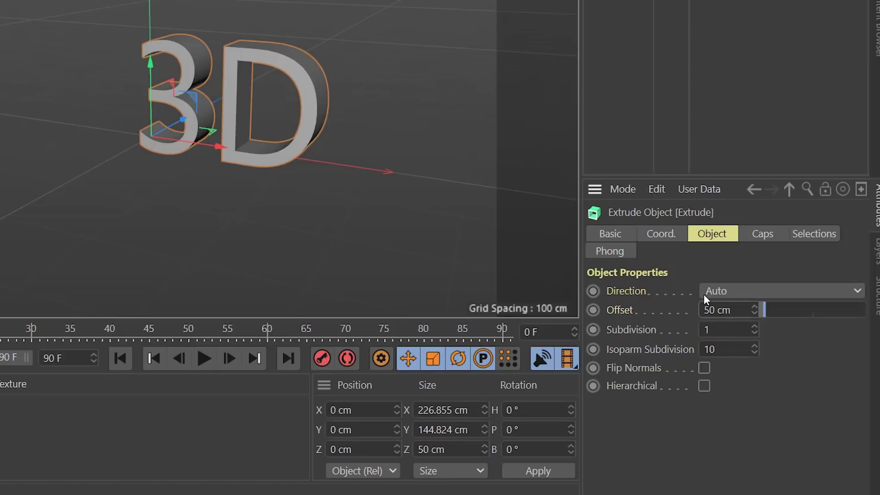
{"action": "double_click", "coordinate": [707, 310]}
{"action": "type", "text": "40"}
{"action": "key", "text": "Return"}
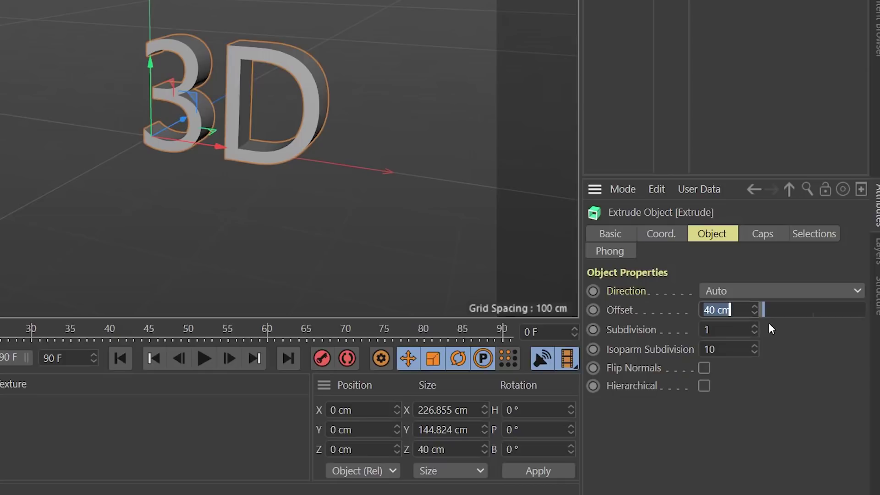
Step: Set the extrusion subdivisions to 20 and save the Cinema 4D project
{"action": "left_click_drag", "start_coordinate": [753, 326], "coordinate": [761, 332]}
{"action": "left_click", "coordinate": [753, 333]}
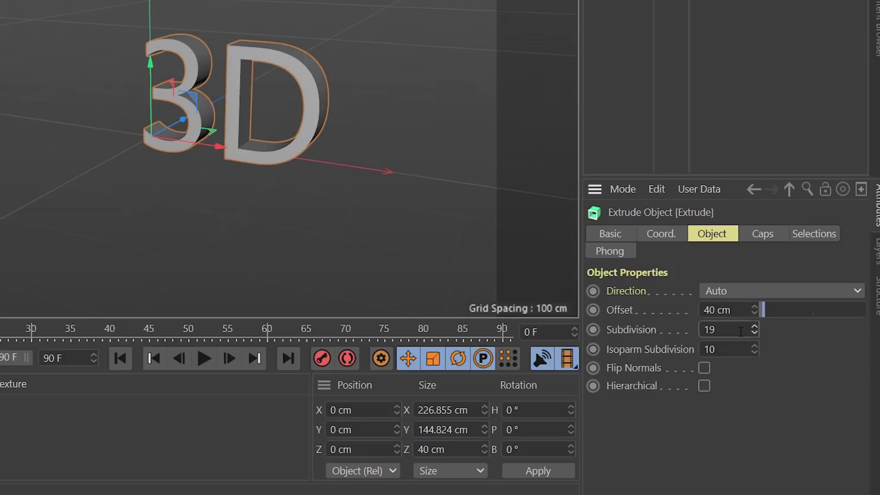
{"action": "left_click", "coordinate": [753, 326]}
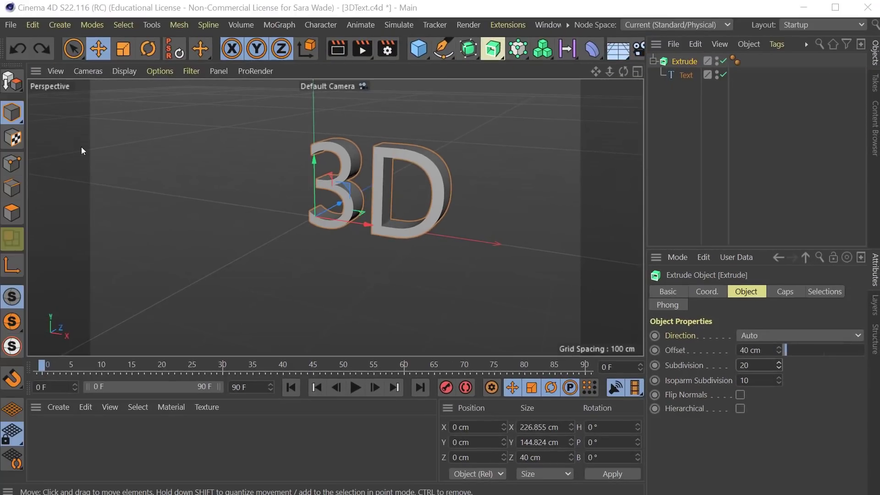
{"action": "left_click", "coordinate": [11, 27]}
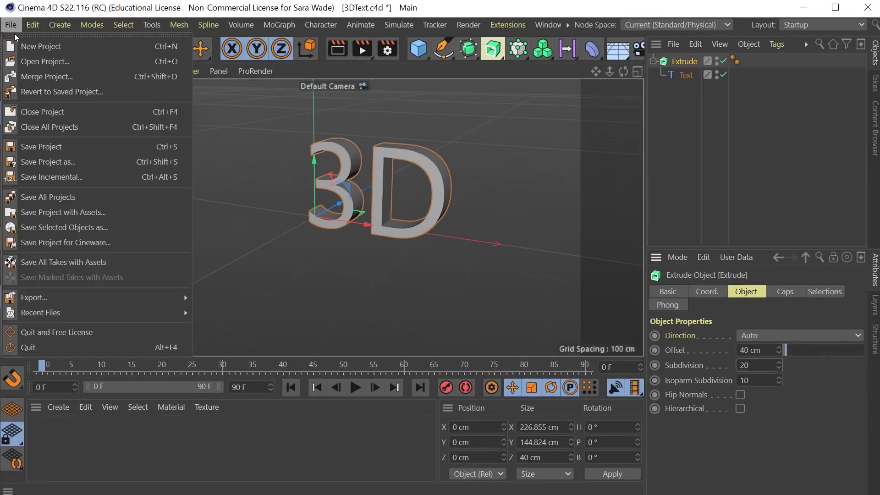
{"action": "left_click", "coordinate": [50, 153]}
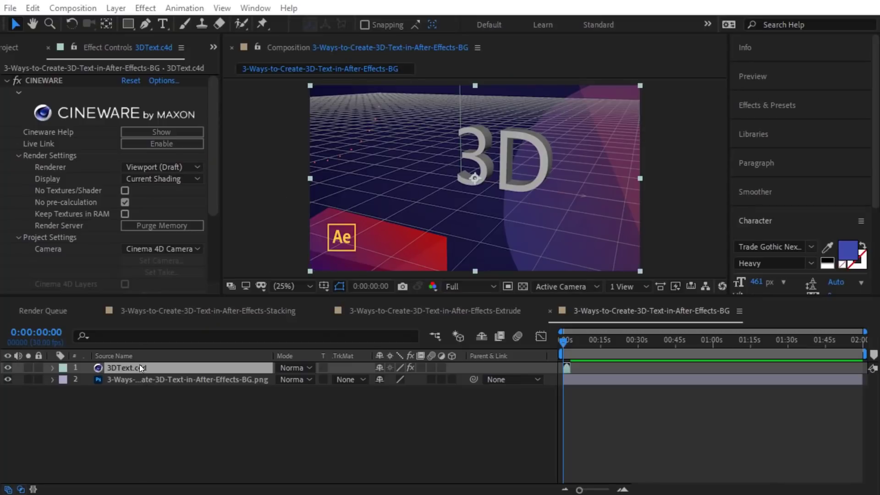
Step: Reveal the 3DText.c4d layer's CINEWARE effect and set its Renderer to Current
{"action": "key", "text": "e"}
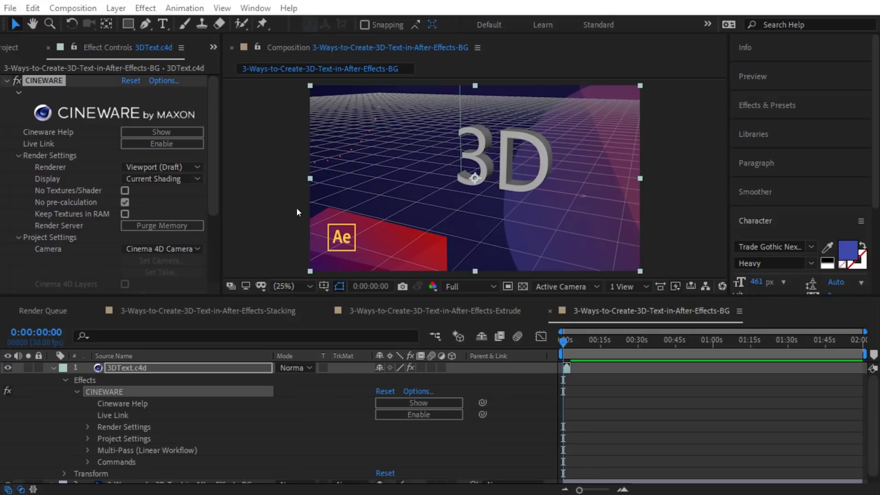
{"action": "left_click", "coordinate": [177, 166]}
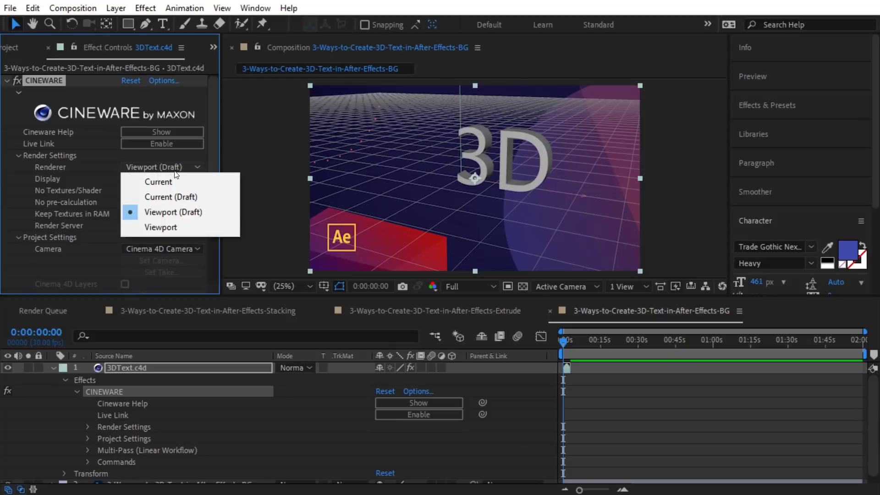
{"action": "left_click", "coordinate": [172, 182]}
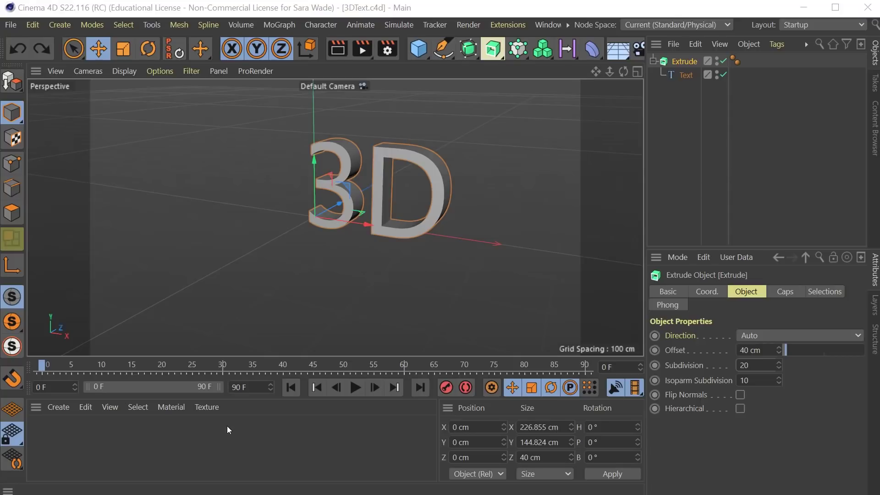
Step: Create a new default material and set its colour to hex 404DB1
{"action": "left_click", "coordinate": [62, 408]}
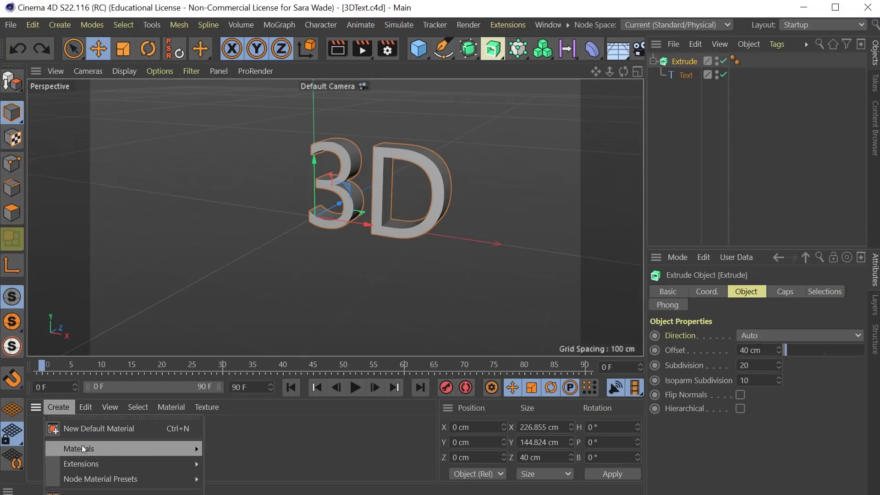
{"action": "mouse_move", "coordinate": [153, 447]}
{"action": "left_click", "coordinate": [117, 431]}
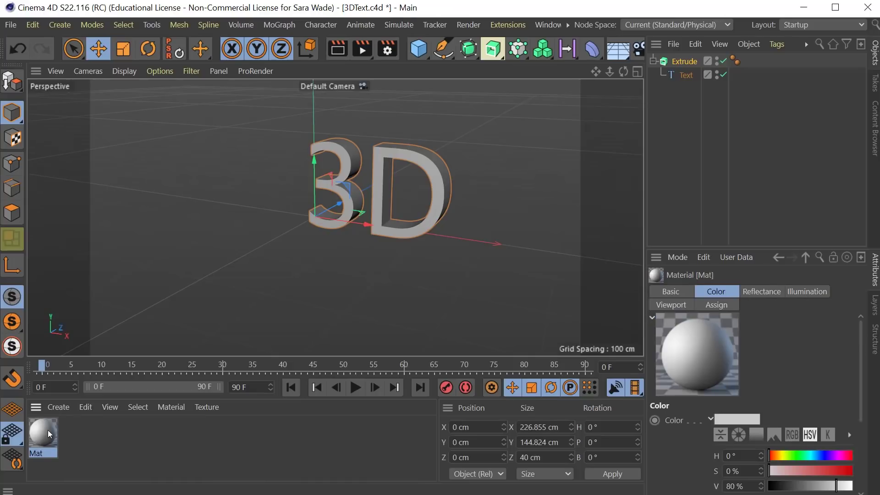
{"action": "left_click", "coordinate": [735, 420]}
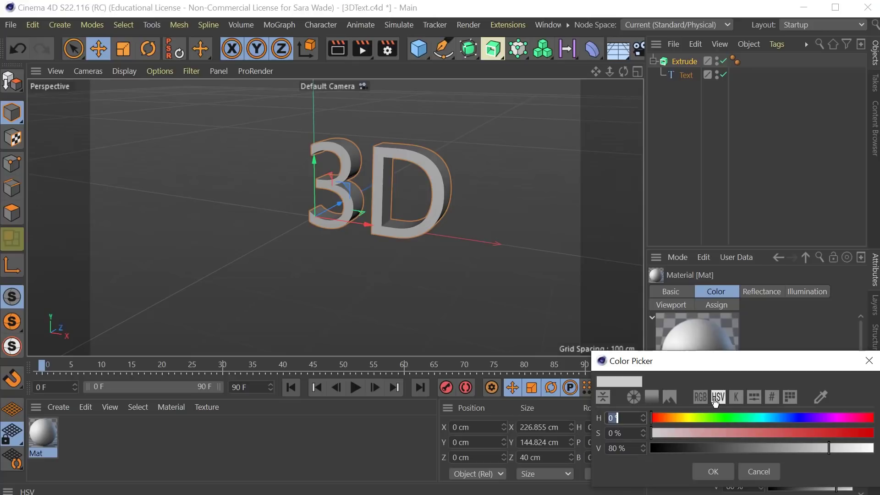
{"action": "left_click", "coordinate": [771, 396]}
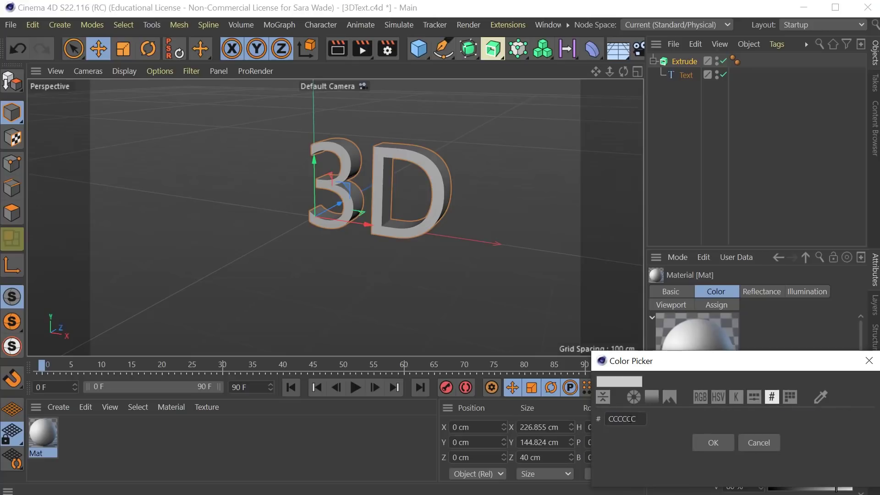
{"action": "left_click_drag", "start_coordinate": [638, 421], "coordinate": [585, 421]}
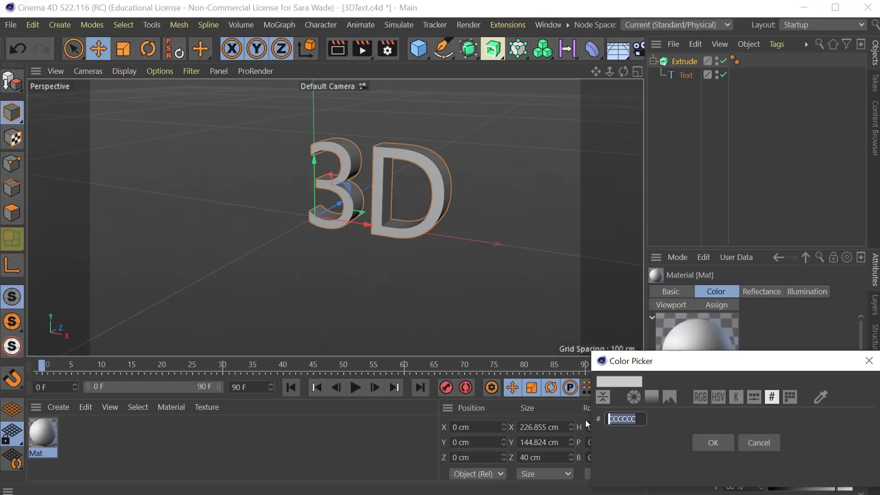
{"action": "type", "text": "404db1"}
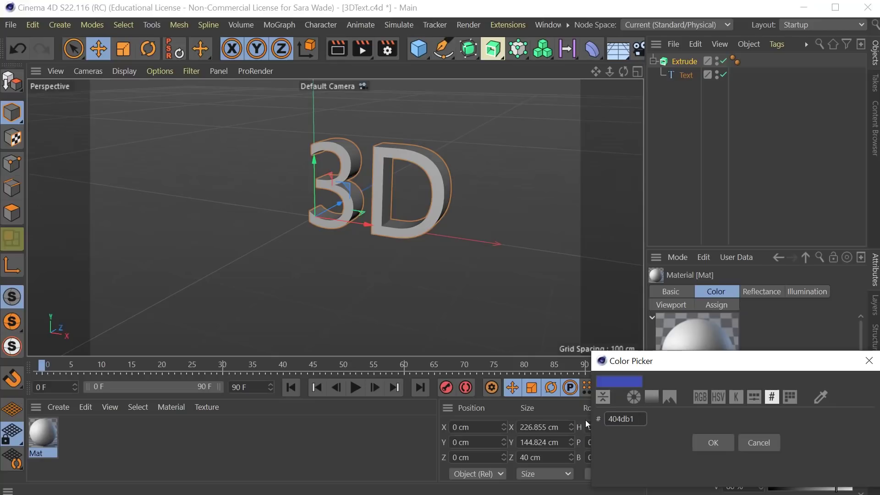
{"action": "left_click", "coordinate": [709, 443]}
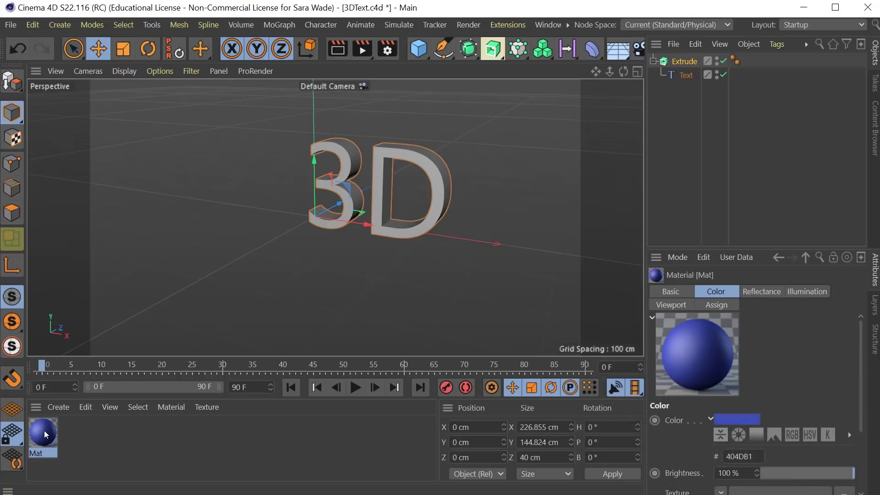
Step: Apply the blue Mat material to the Extrude object and save the project
{"action": "left_click_drag", "start_coordinate": [45, 434], "coordinate": [690, 74]}
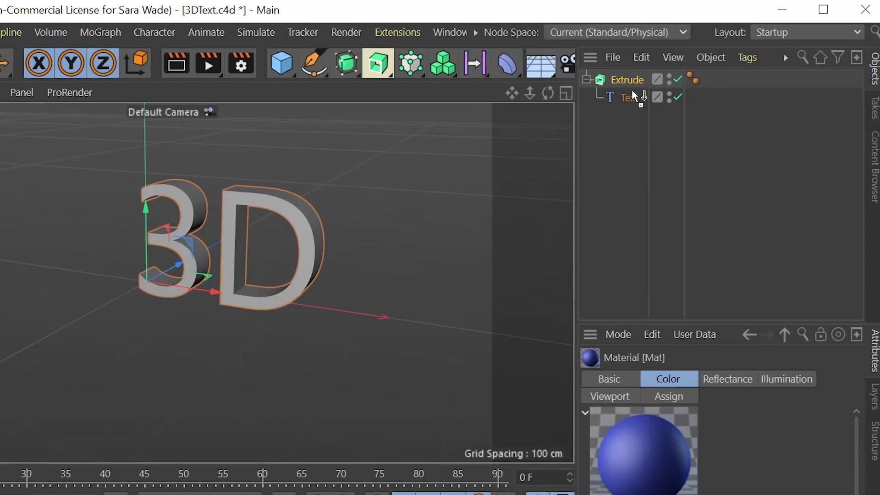
{"action": "left_click_drag", "start_coordinate": [633, 93], "coordinate": [642, 88]}
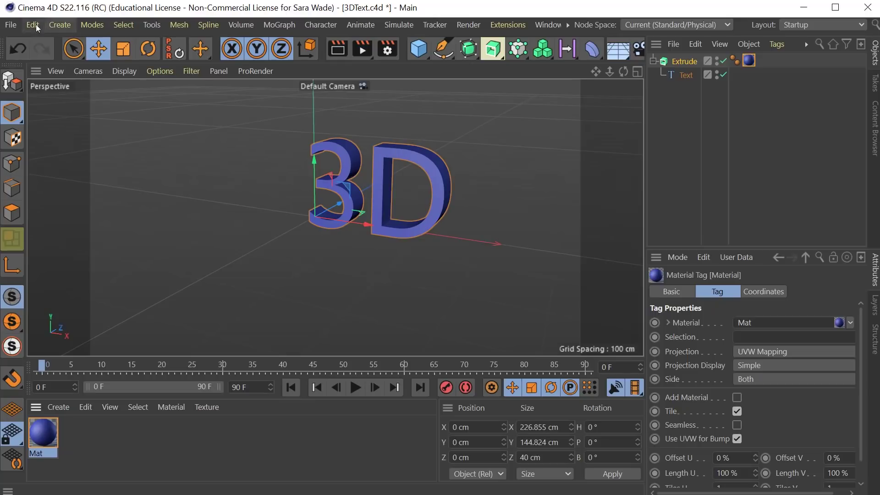
{"action": "left_click", "coordinate": [10, 24]}
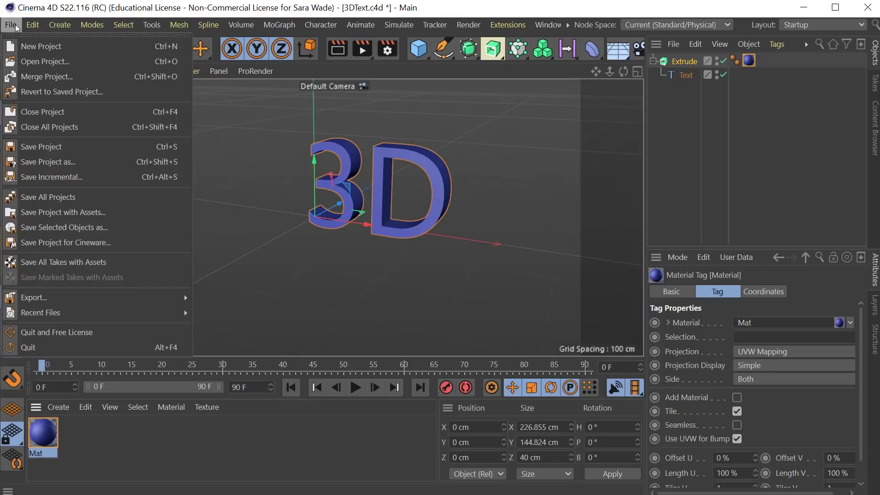
{"action": "left_click", "coordinate": [43, 146]}
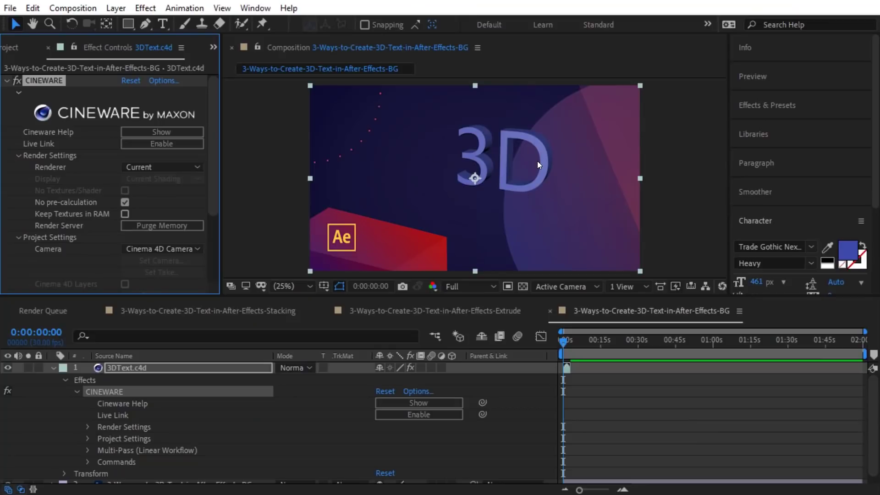
Step: Select the 3DText.c4d layer and lower its Opacity to 68%
{"action": "left_click", "coordinate": [64, 473]}
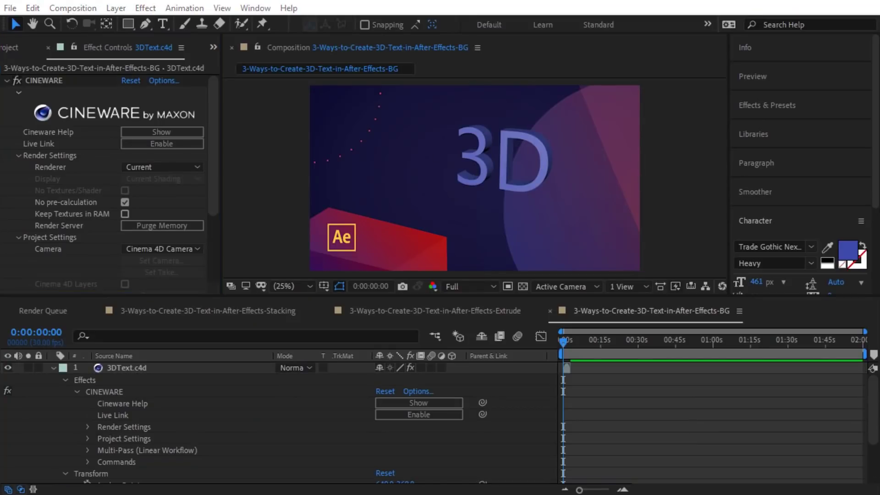
{"action": "left_click", "coordinate": [142, 402]}
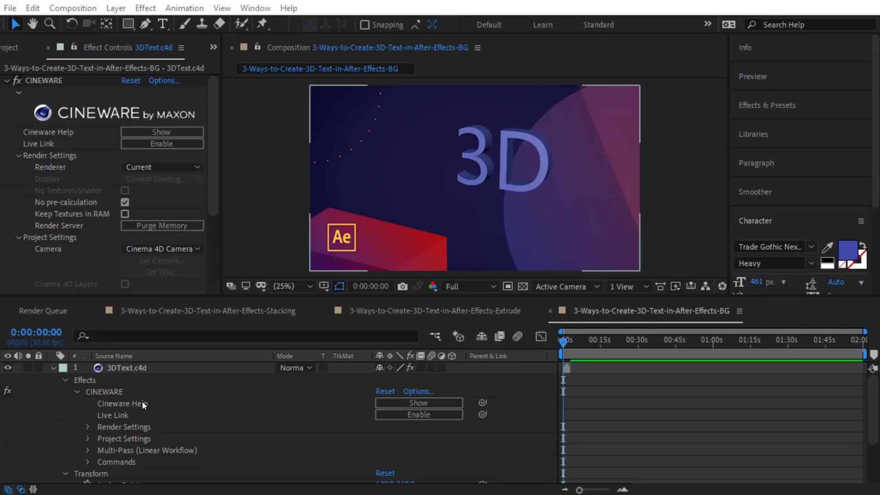
{"action": "left_click", "coordinate": [135, 367]}
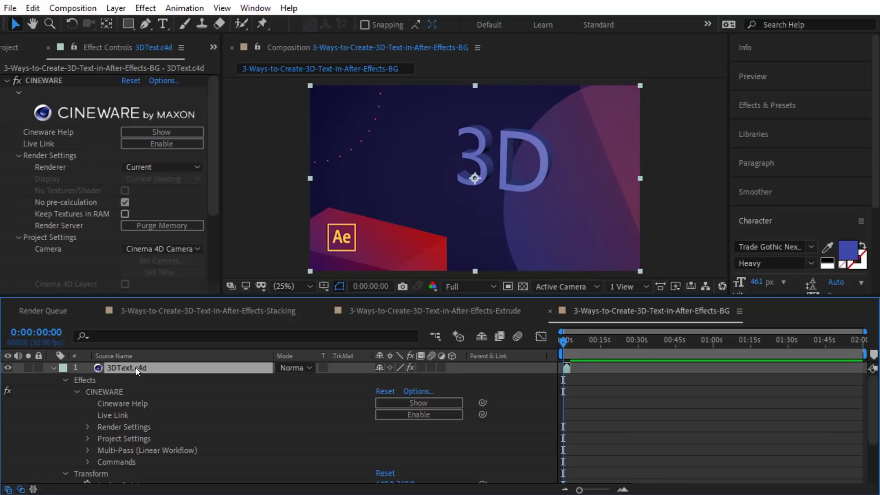
{"action": "key", "text": "t"}
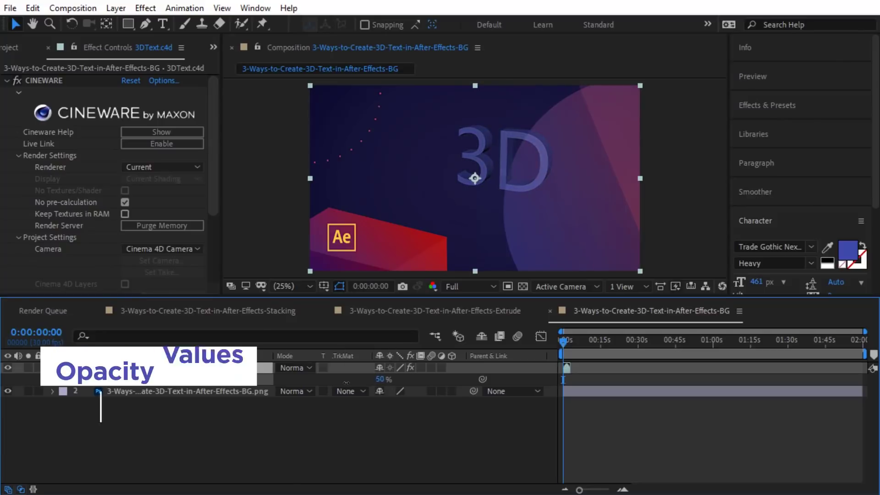
{"action": "left_click_drag", "start_coordinate": [351, 383], "coordinate": [358, 384]}
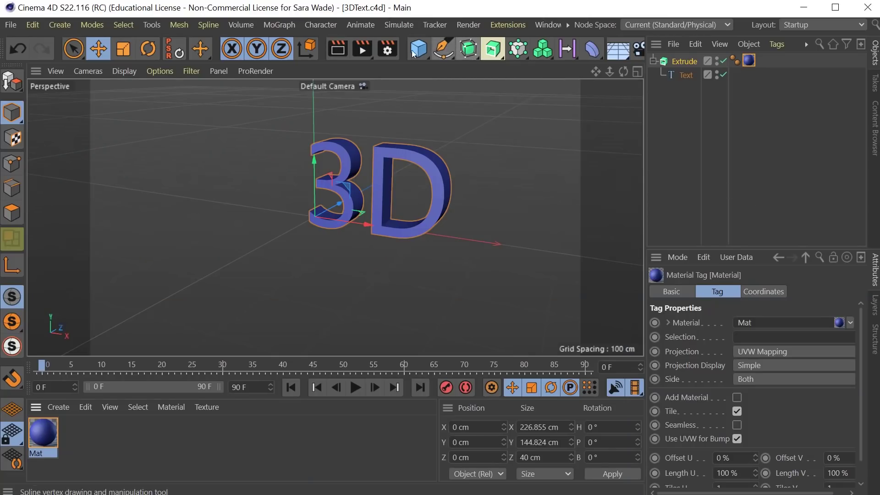
Step: Add a Text spline, extrude it as Extrude.1 at 100 cm, and raise it upward
{"action": "left_click", "coordinate": [447, 52]}
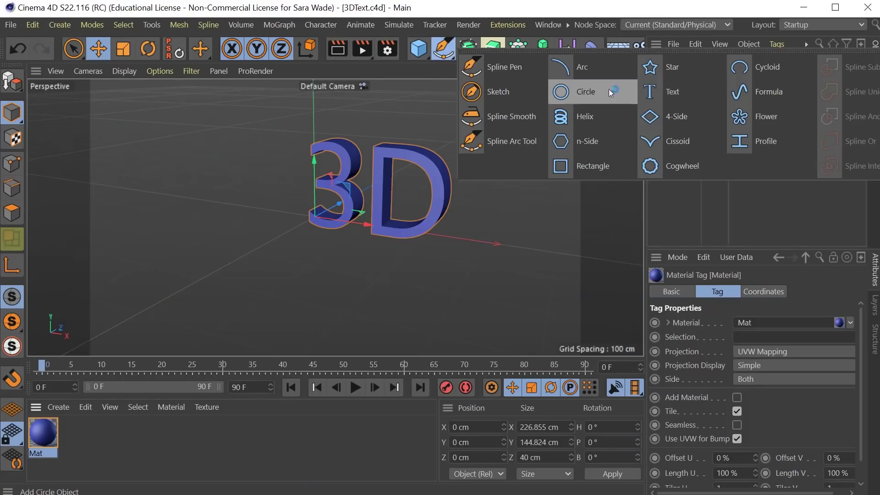
{"action": "left_click", "coordinate": [658, 93]}
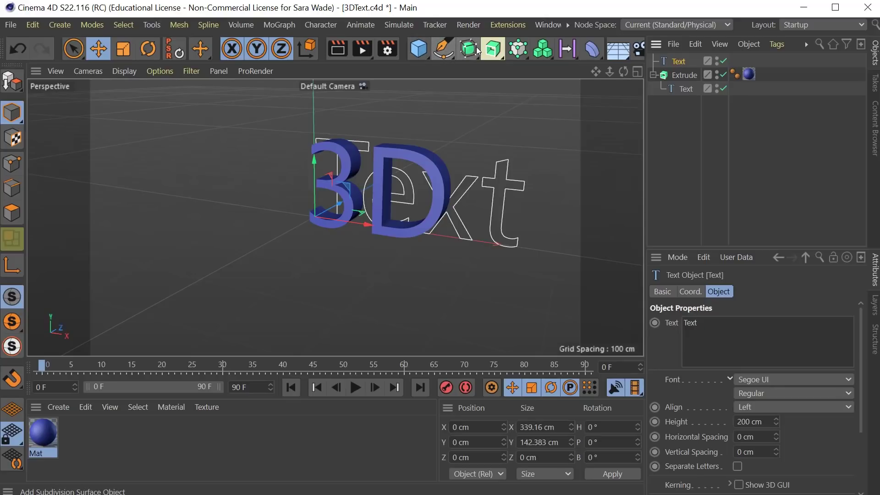
{"action": "left_click", "coordinate": [500, 53]}
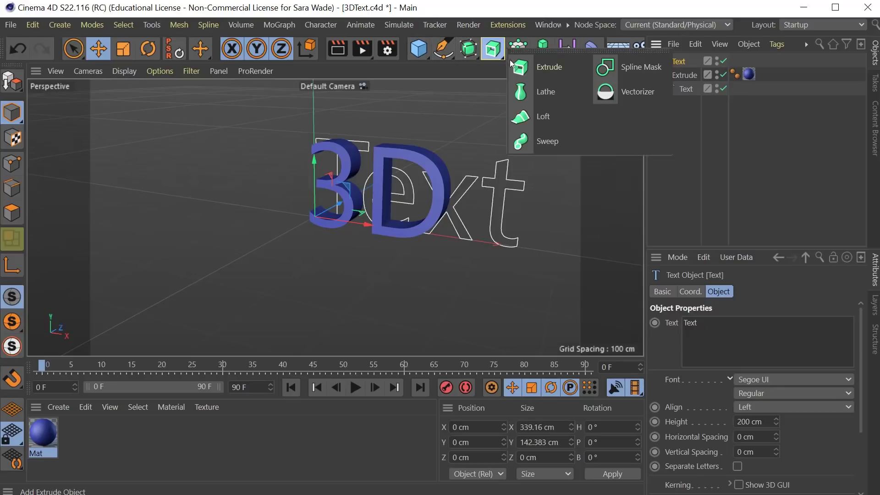
{"action": "left_click", "coordinate": [514, 67], "text": "alt"}
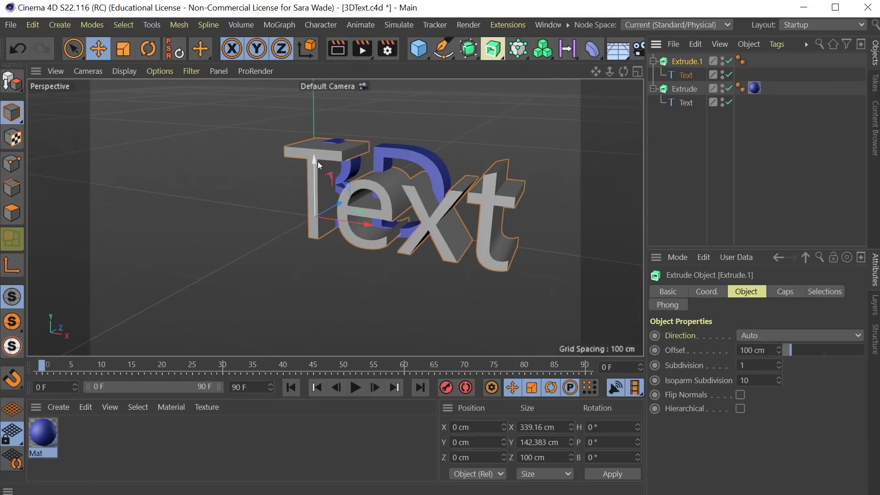
{"action": "left_click_drag", "start_coordinate": [317, 161], "coordinate": [323, 240]}
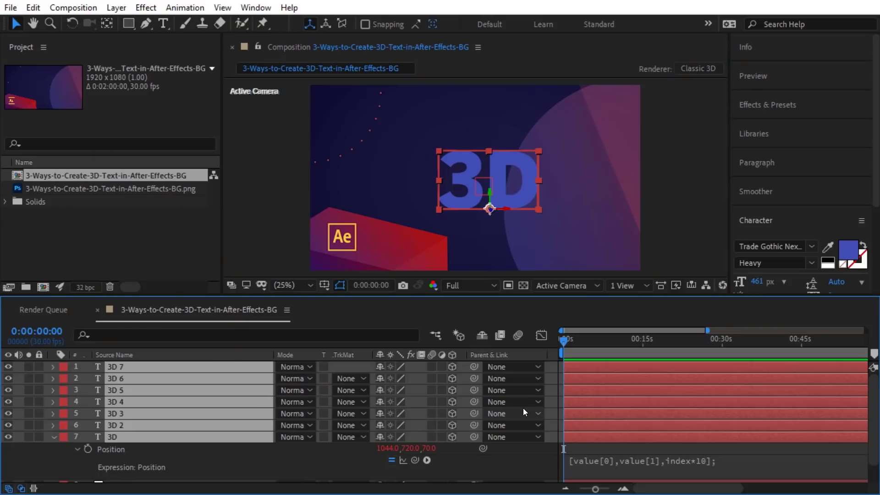
Step: Parent layers 3D through 3D 5 to Null 2 and lower the Input Black level
{"action": "scroll", "coordinate": [523, 408], "scroll_direction": "down", "scroll_amount": 2}
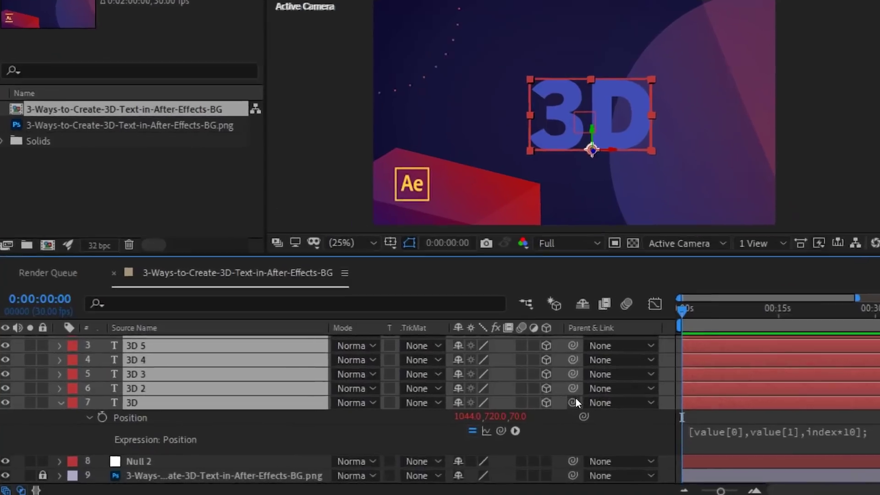
{"action": "left_click_drag", "start_coordinate": [475, 415], "coordinate": [198, 465]}
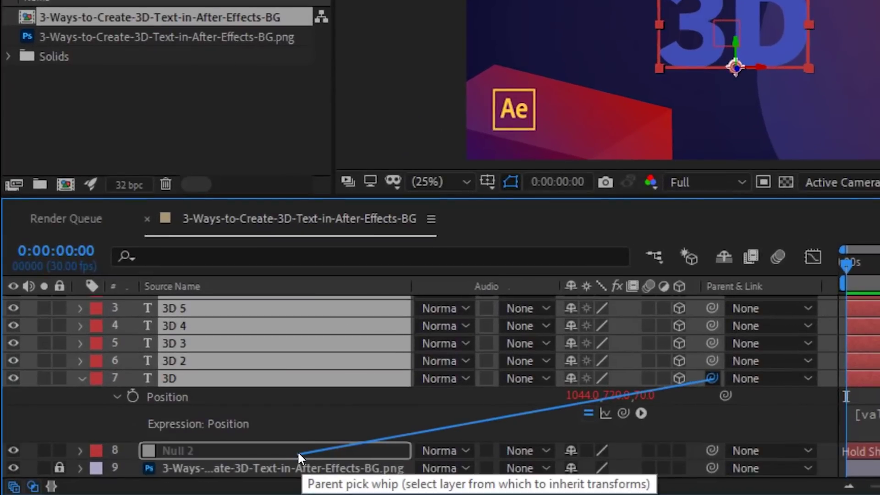
{"action": "left_click_drag", "start_coordinate": [297, 450], "coordinate": [298, 452]}
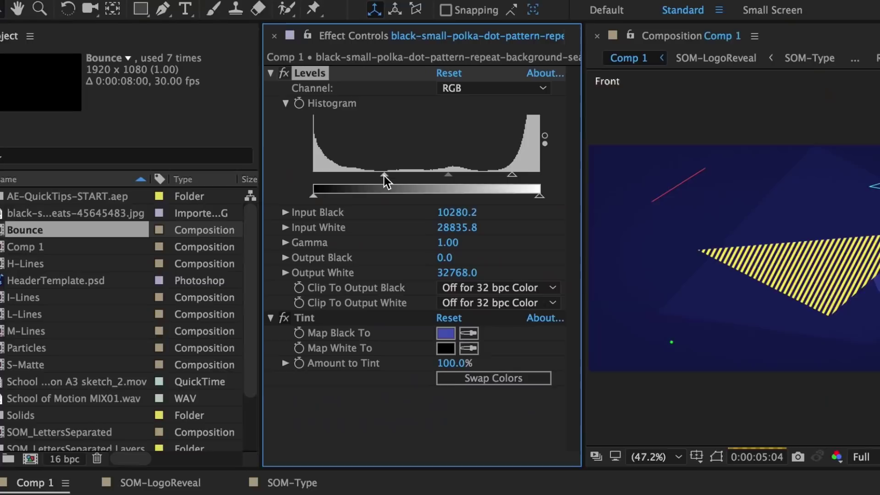
{"action": "left_click_drag", "start_coordinate": [383, 175], "coordinate": [332, 180]}
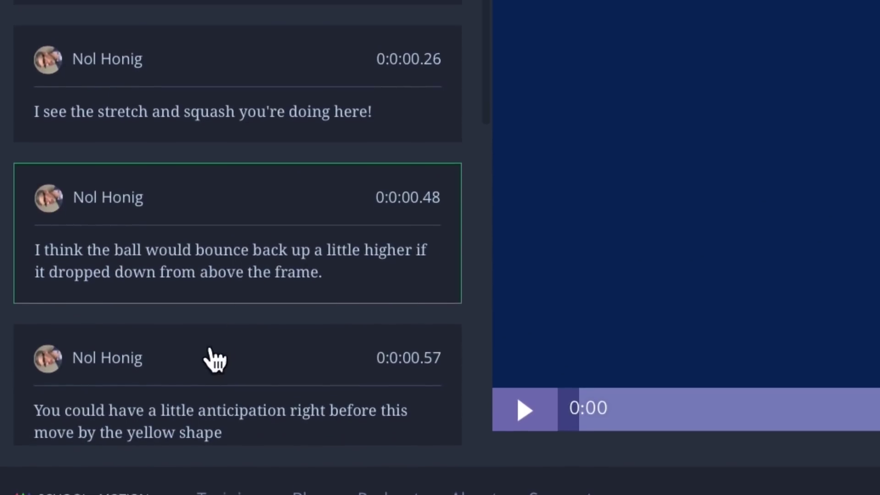